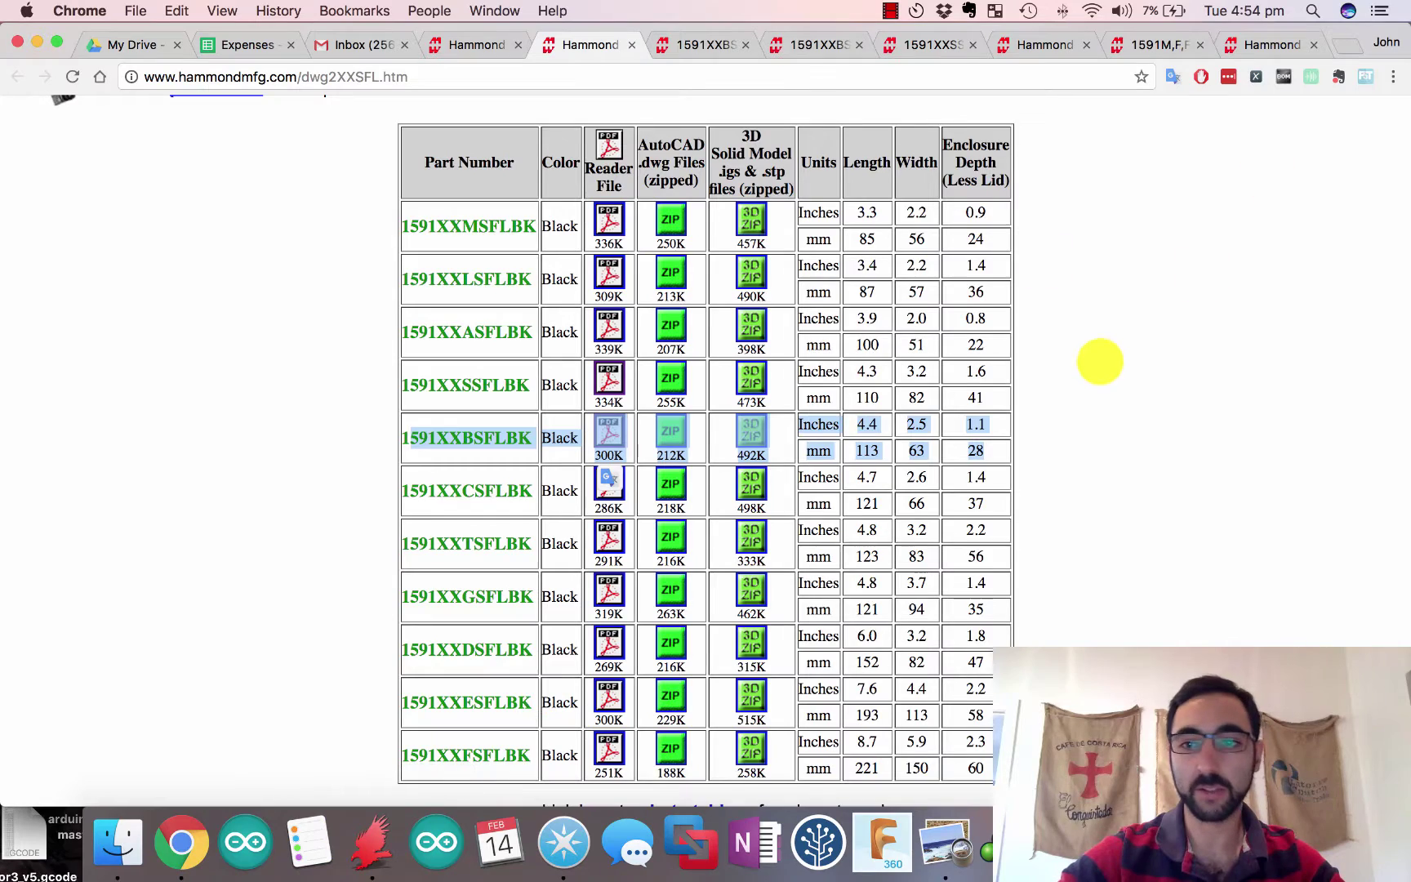
# Switch from the Hammond enclosure table in Chrome to the EAGLE schematic showing connector J1
pyautogui.hotkey('ctrl', 'Right')
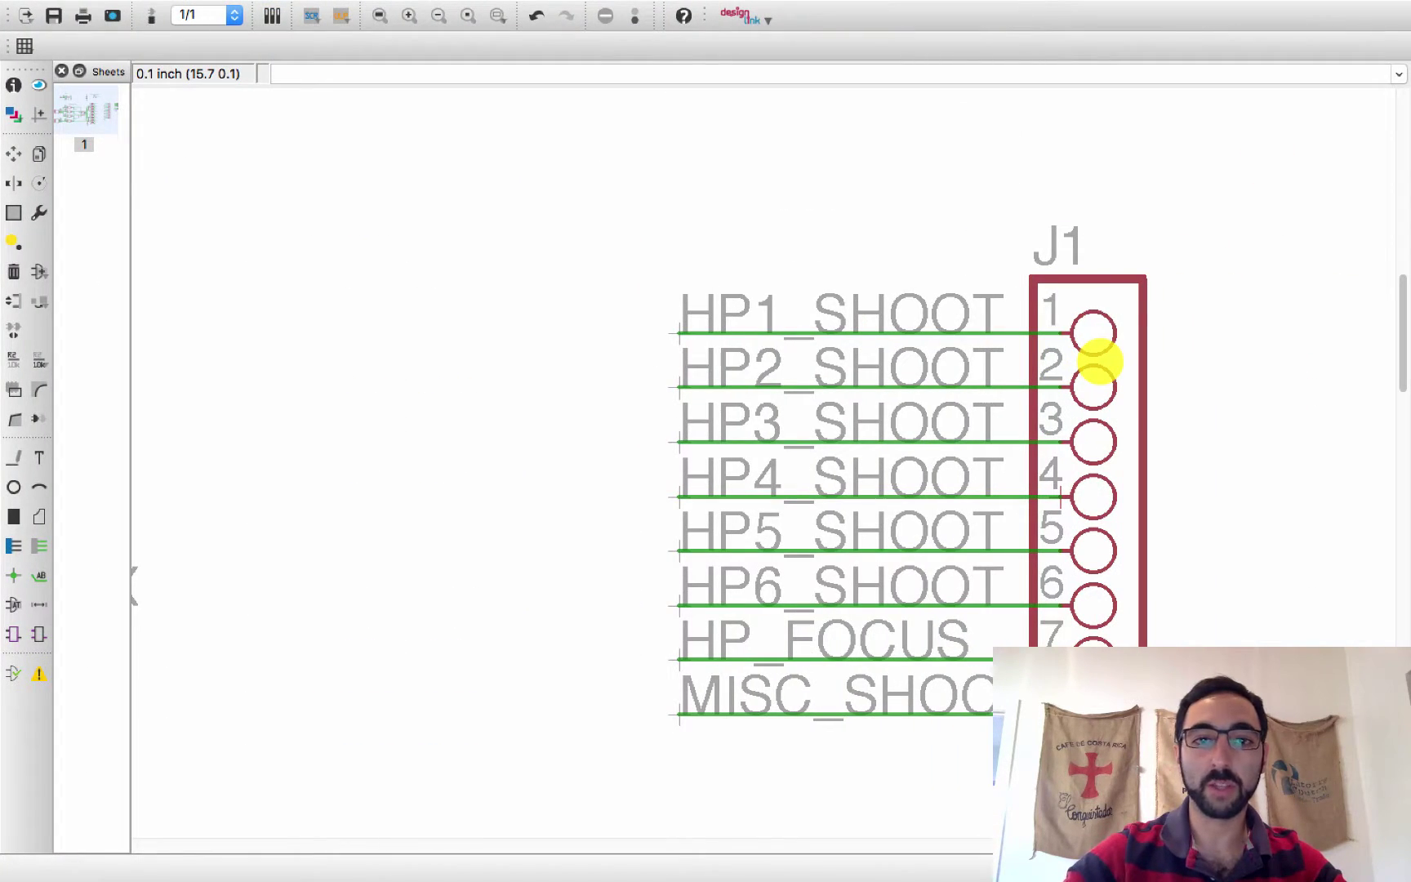
# Review the slave.brd board layout with its 100 × 57.93 outline, then go back to Chrome
pyautogui.click(150, 16)
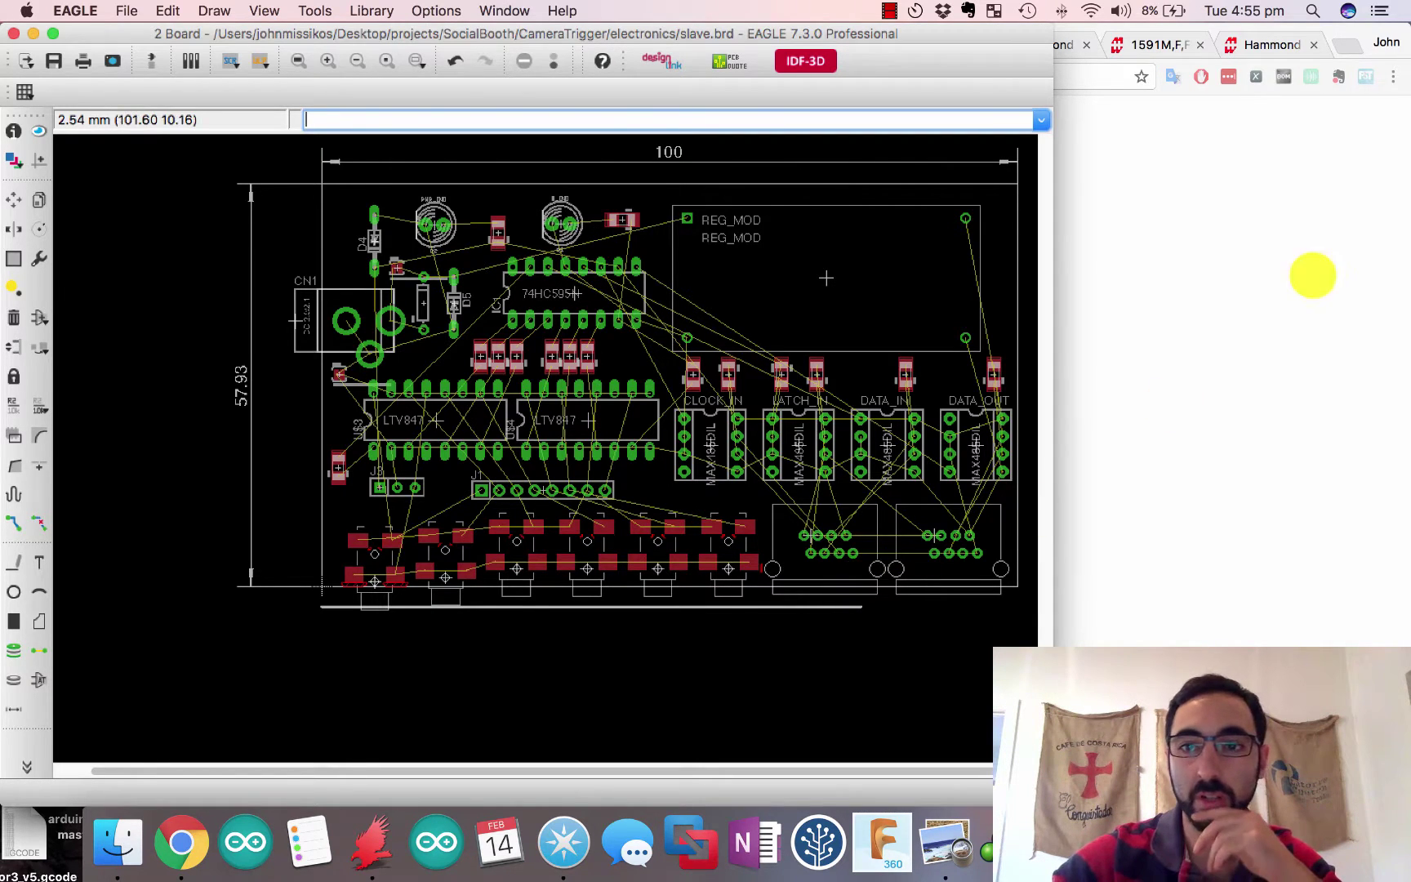
pyautogui.click(1308, 277)
# Browse Hammond's small enclosure index, then return to the 1591XX flanged-lid table (1591XXBSFLBK 113 × 63 × 28 mm)
pyautogui.click(462, 45)
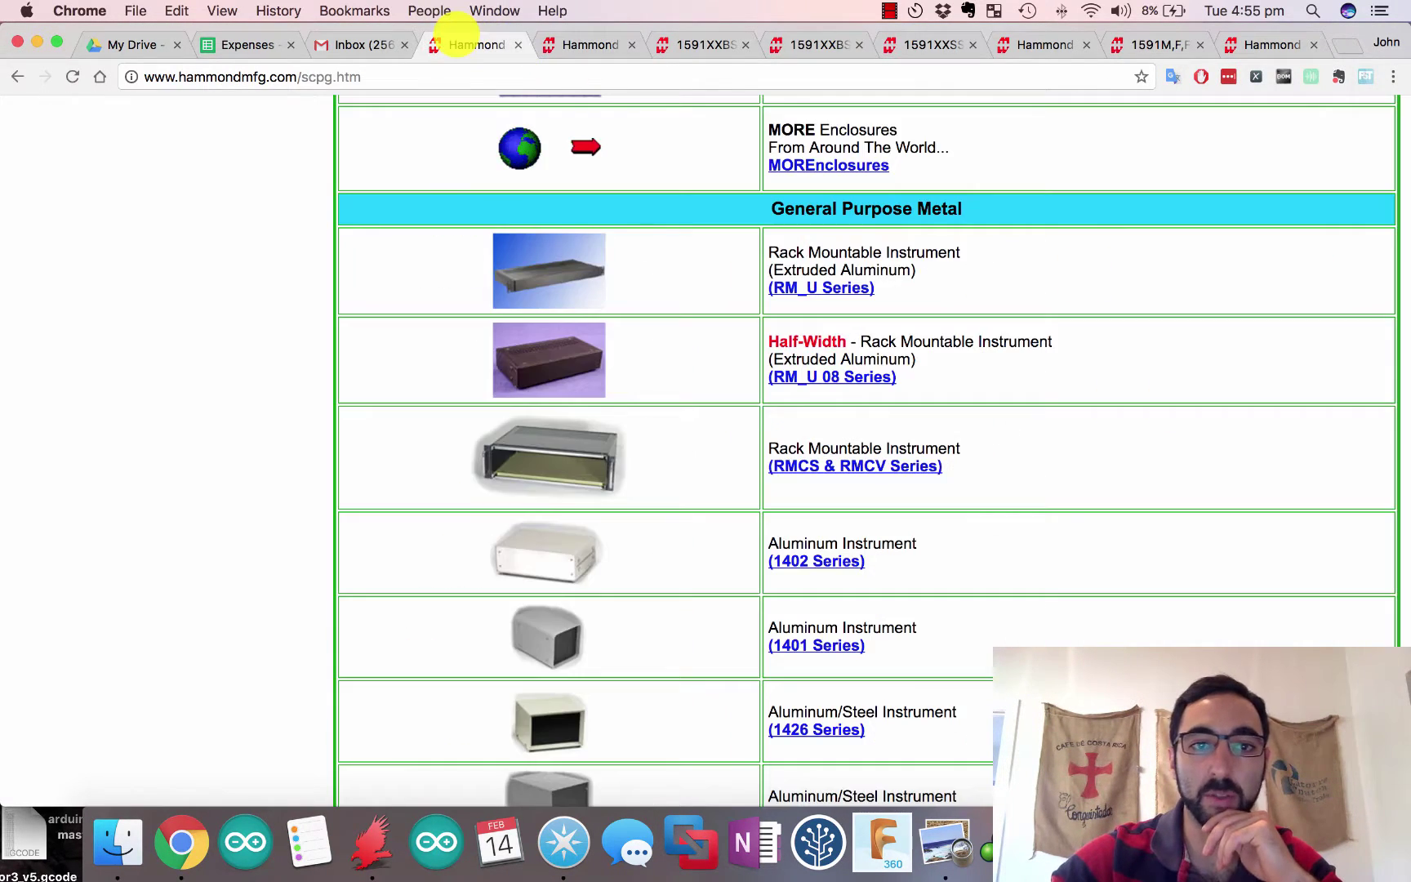
pyautogui.scroll(15, 531, 260)
pyautogui.scroll(15, 531, 260)
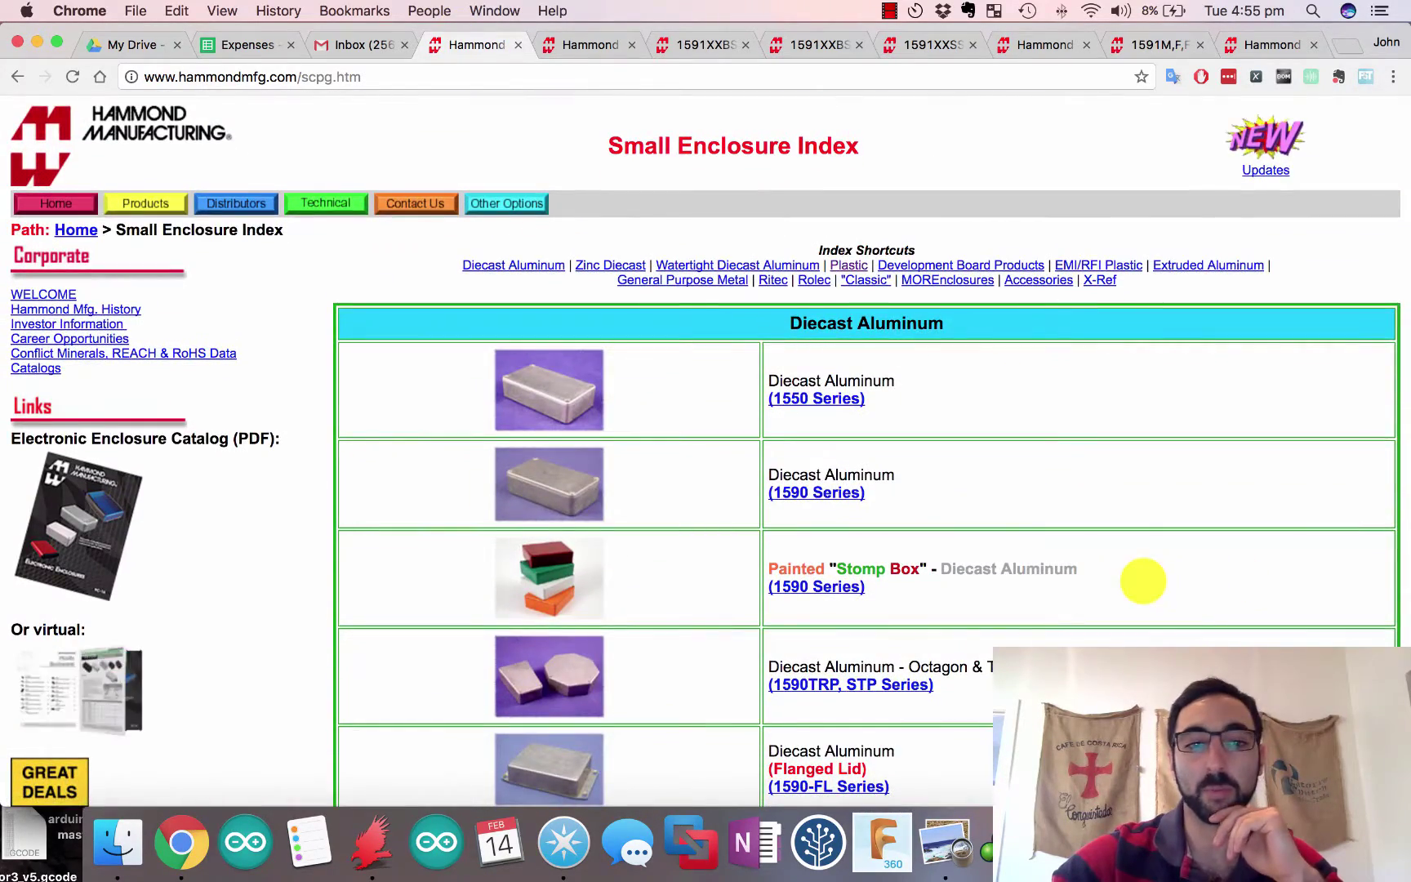
pyautogui.scroll(-12, 1144, 579)
pyautogui.scroll(-7, 1143, 581)
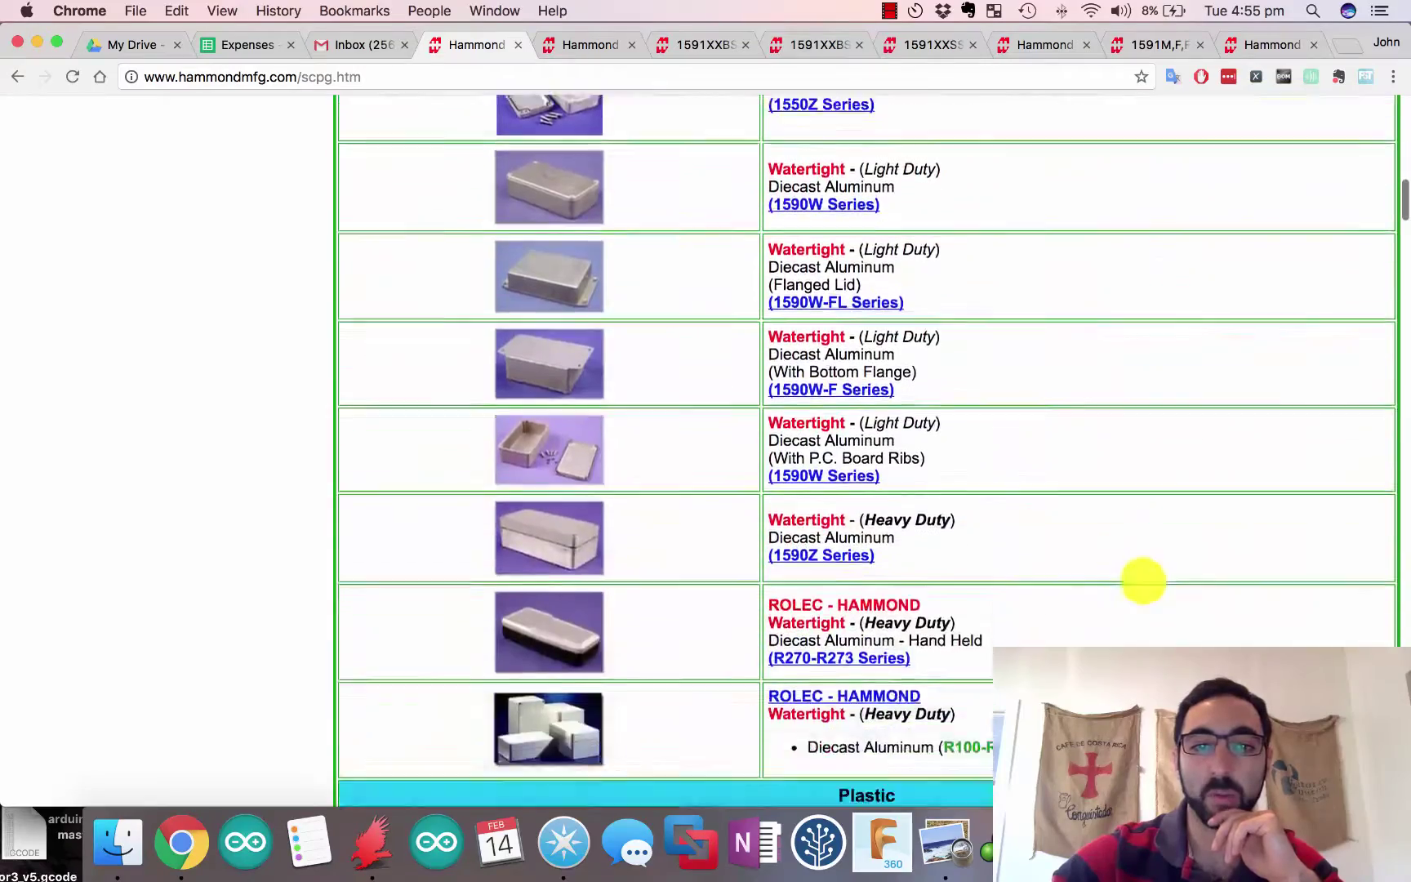
pyautogui.scroll(13, 1144, 580)
pyautogui.scroll(4, 1143, 581)
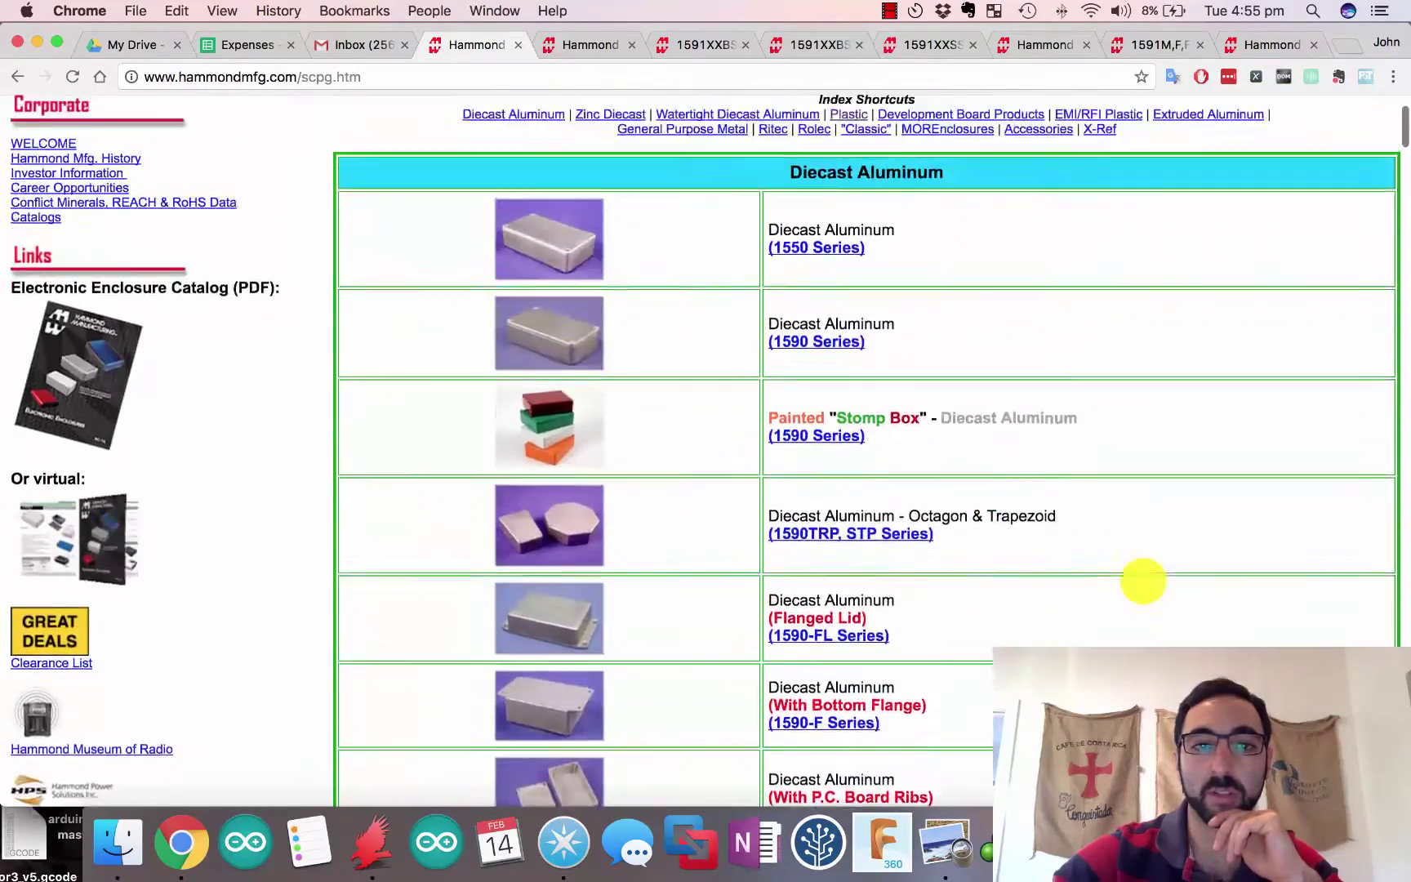
pyautogui.scroll(-12, 1144, 581)
pyautogui.scroll(-6, 1144, 581)
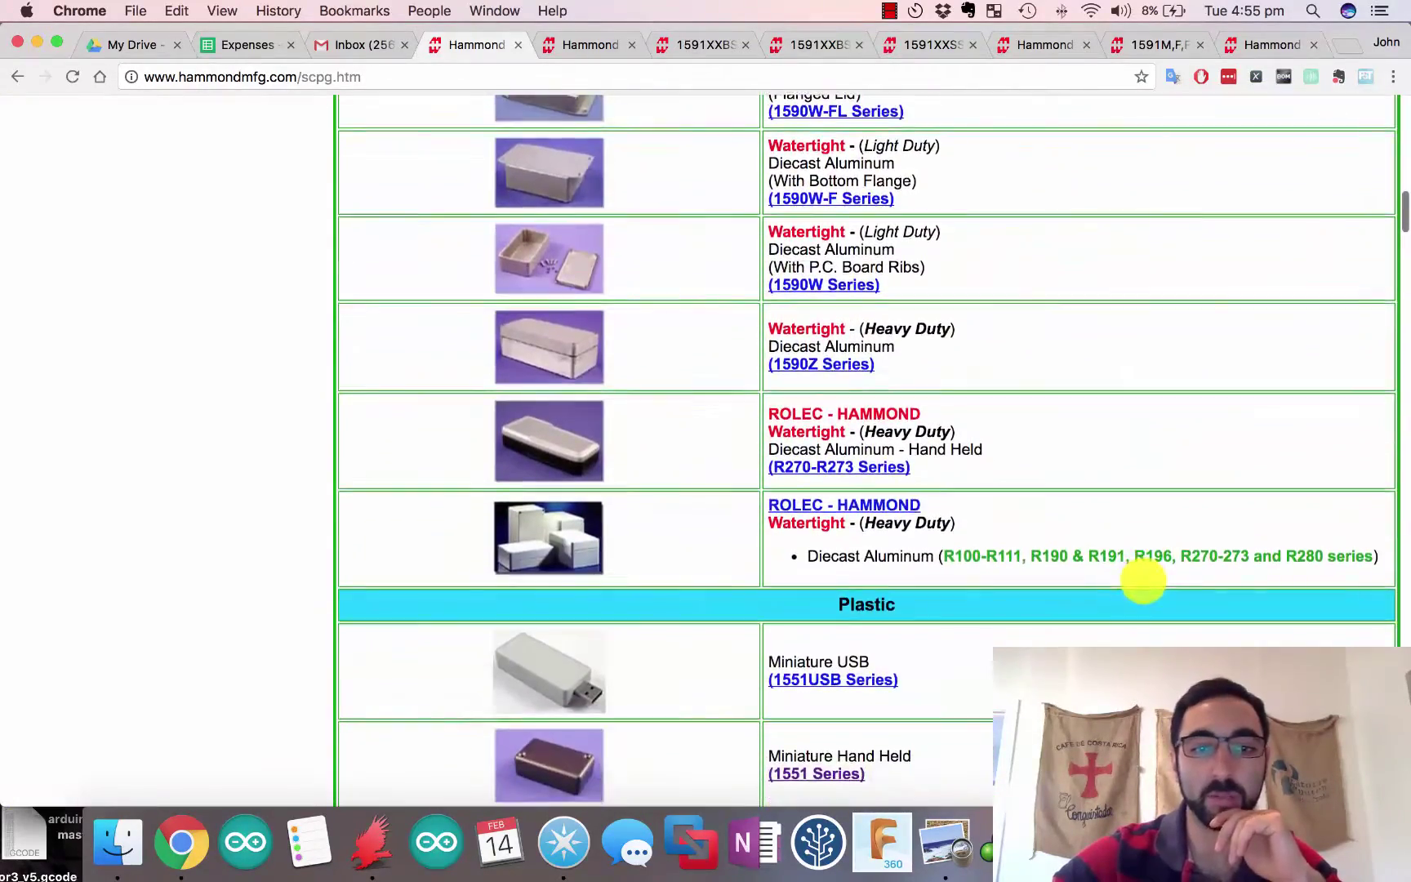
pyautogui.scroll(7, 1143, 581)
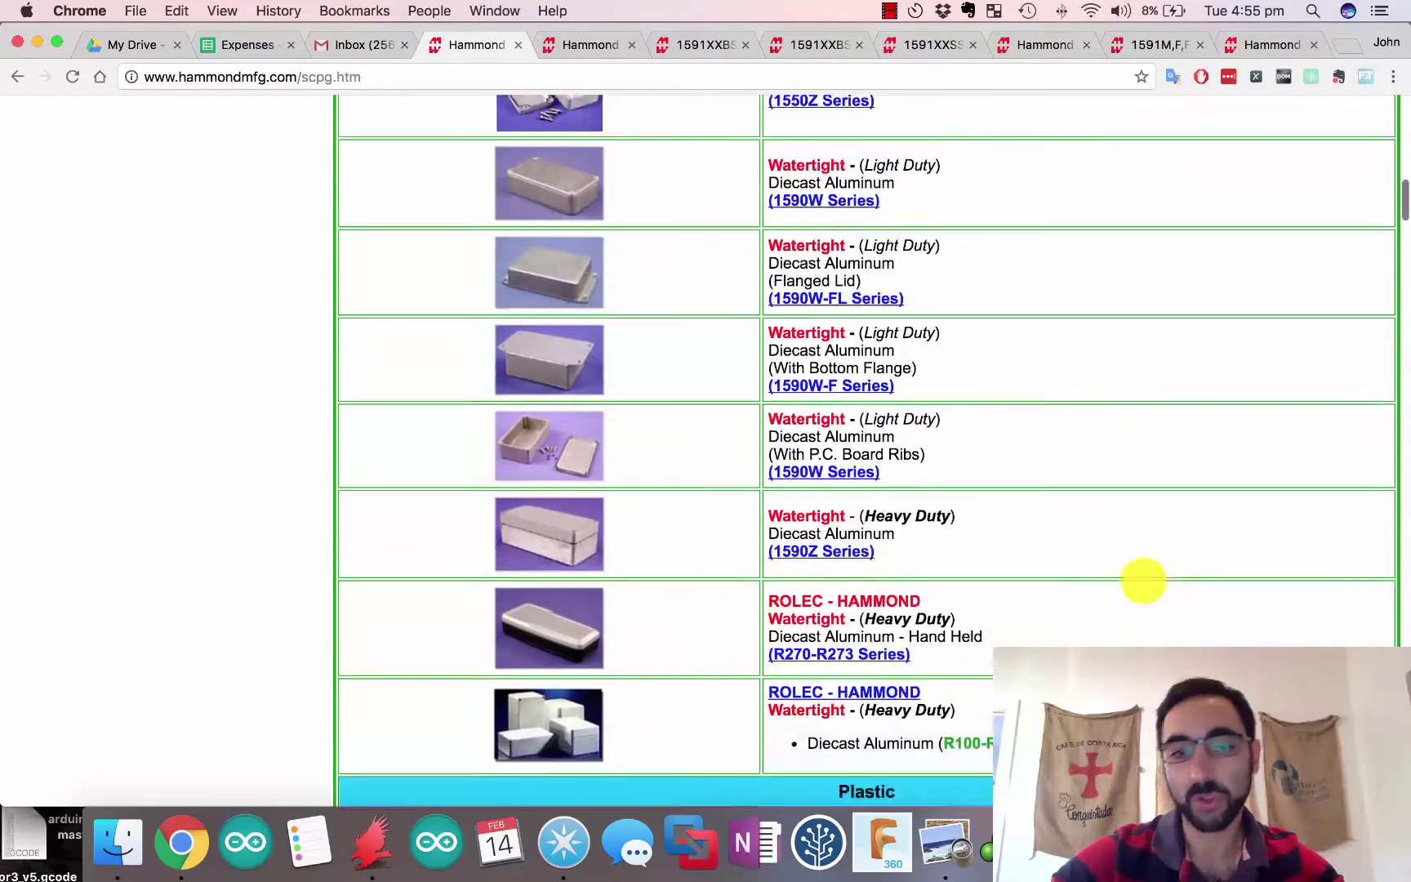
pyautogui.scroll(-10, 1143, 581)
pyautogui.scroll(-2, 1143, 580)
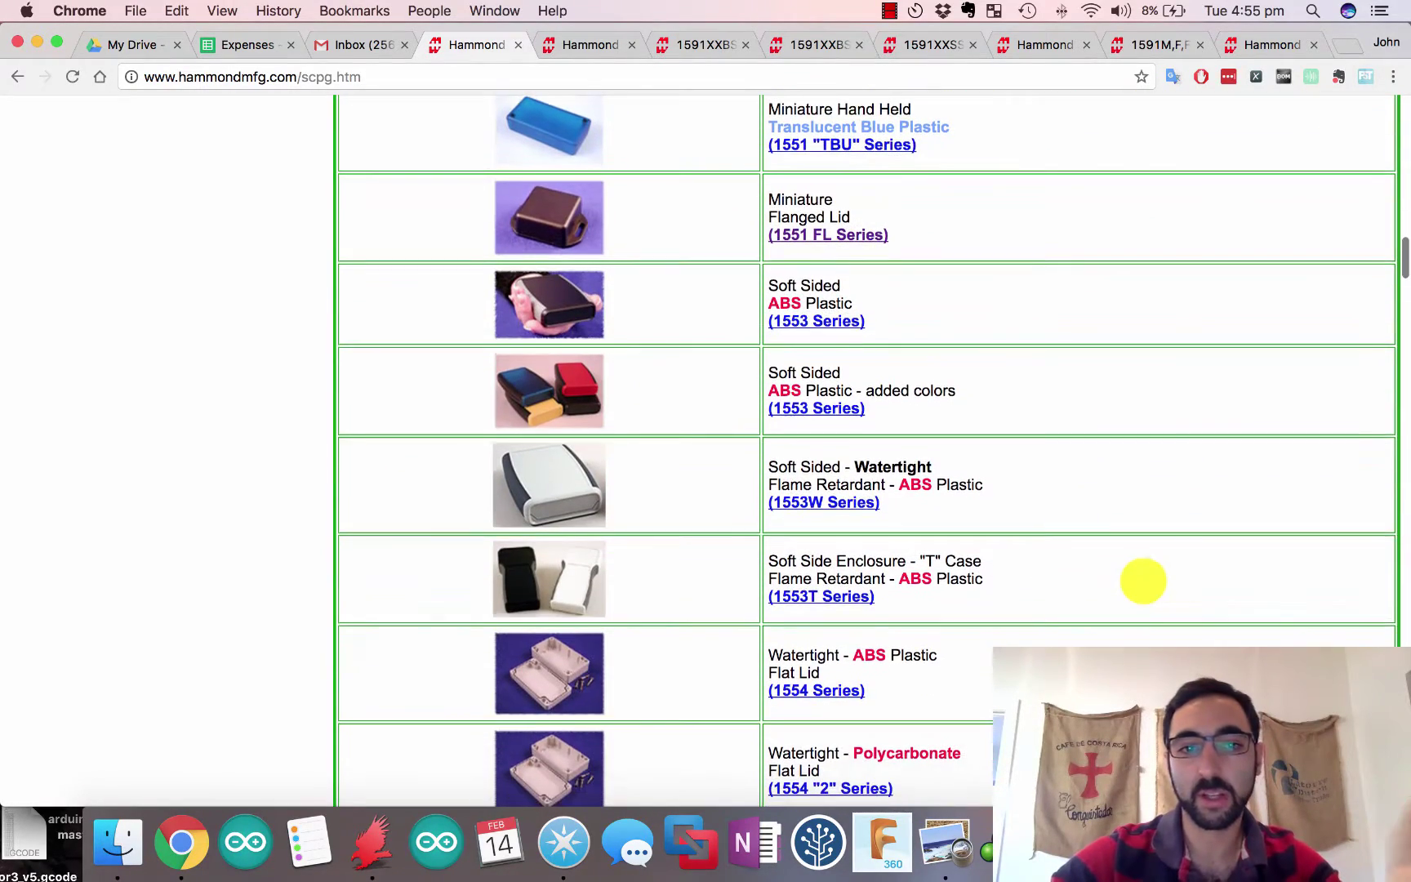
pyautogui.scroll(-2, 1142, 580)
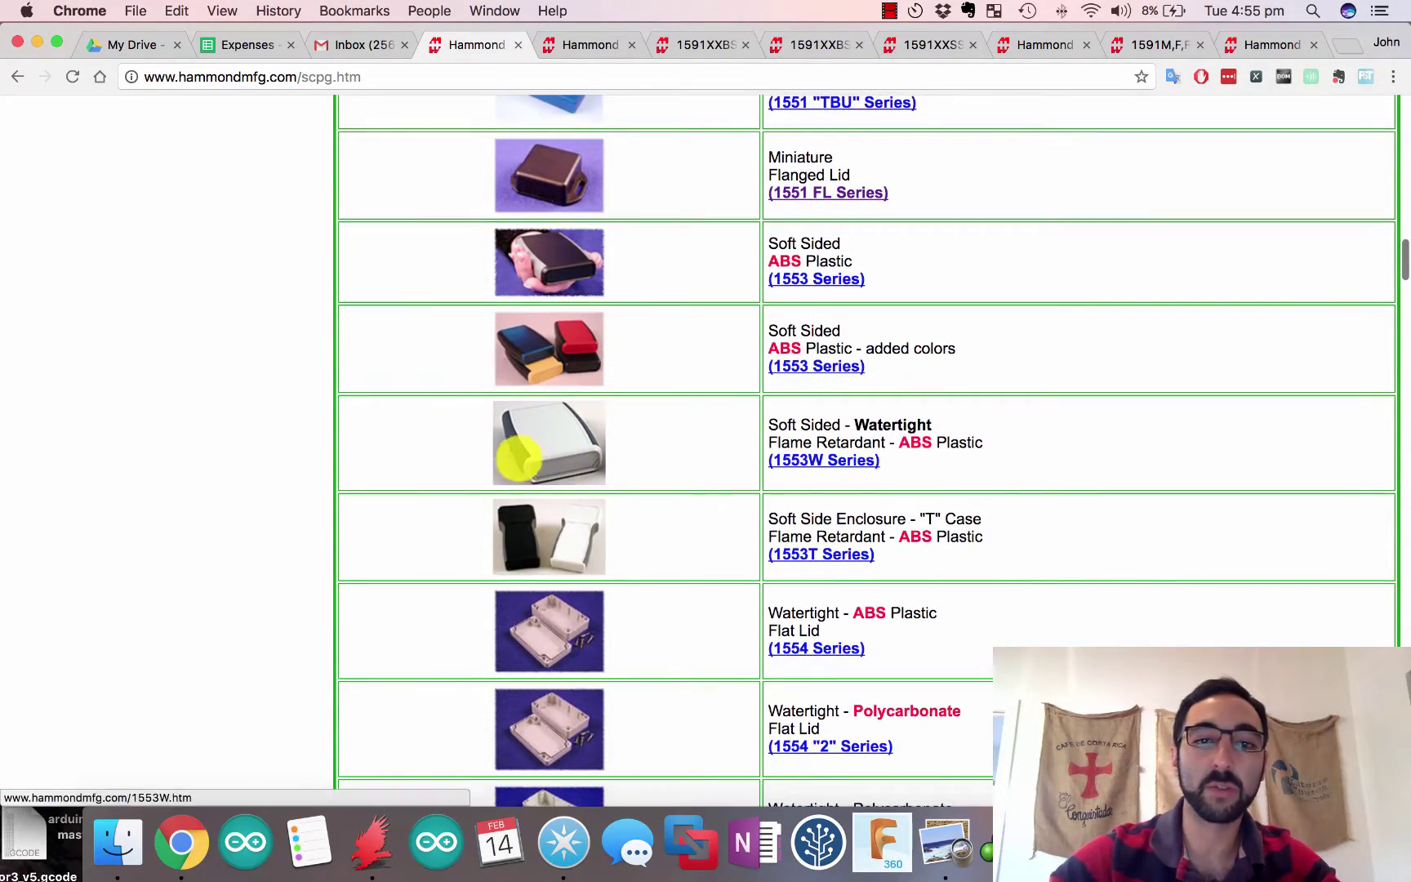
pyautogui.scroll(-9, 743, 504)
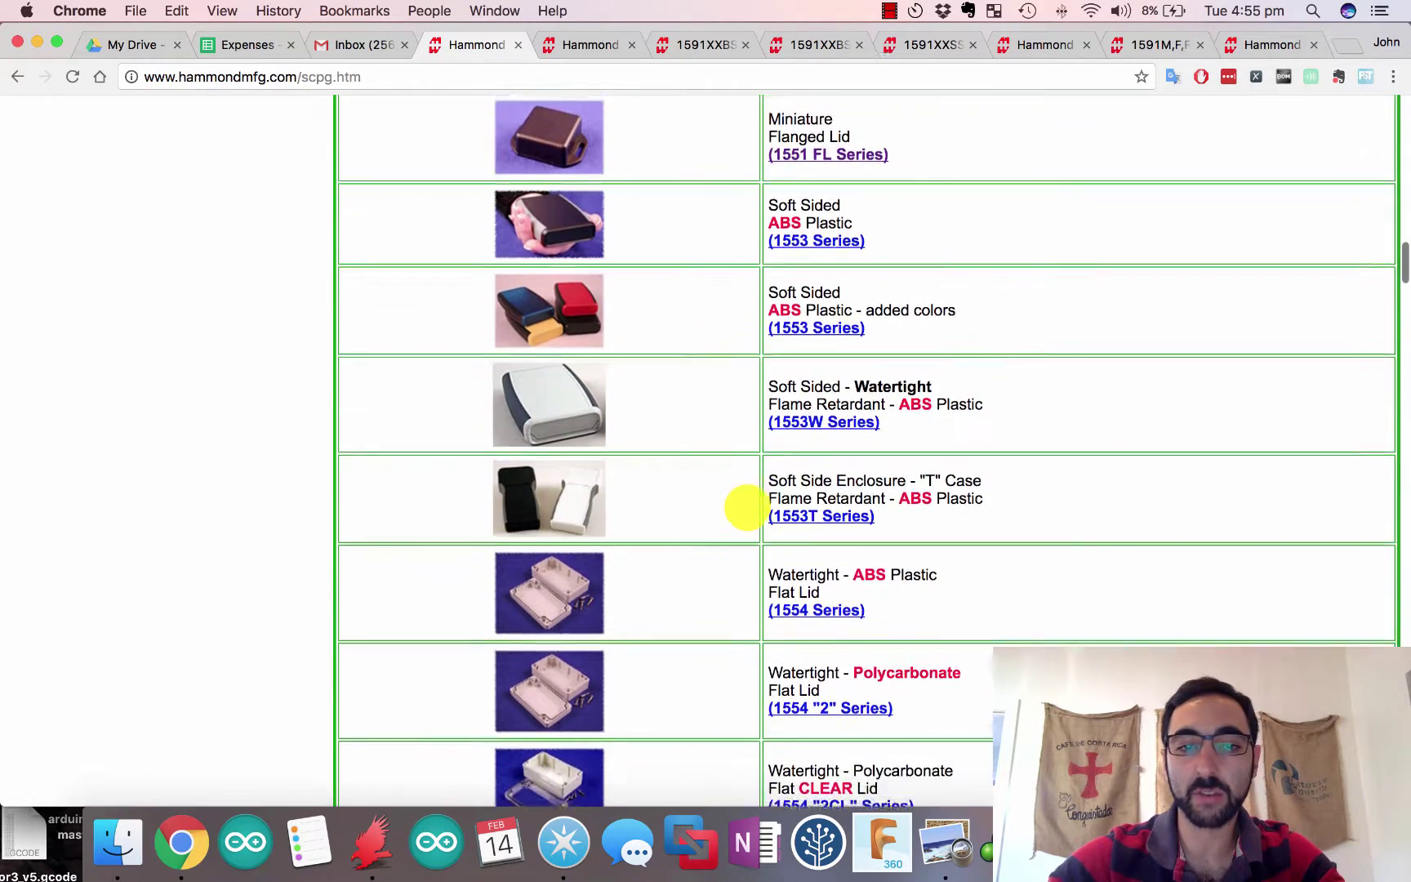
pyautogui.scroll(-12, 744, 507)
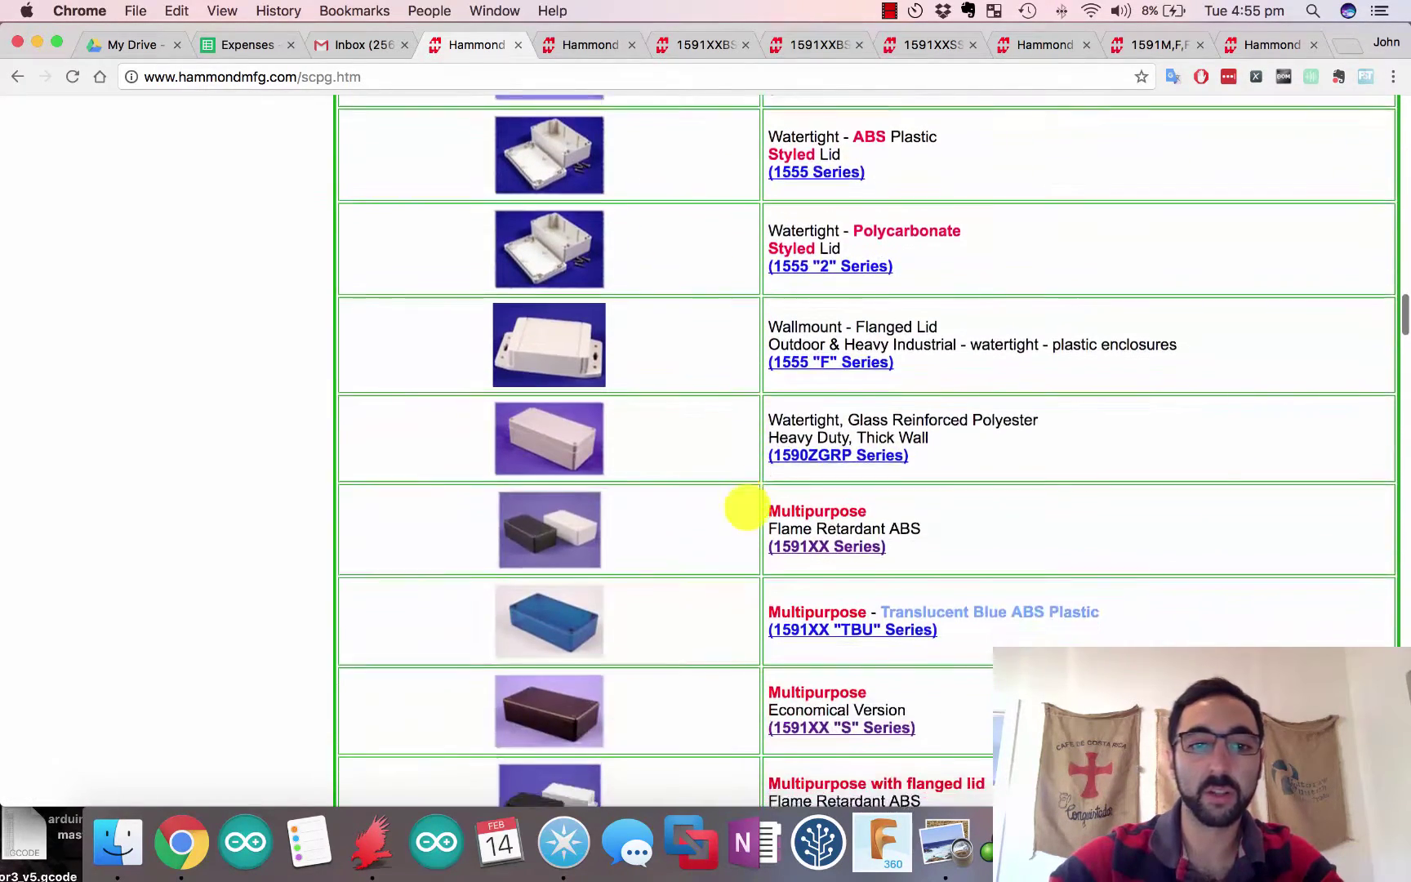
pyautogui.scroll(2, 741, 505)
pyautogui.scroll(-7, 939, 298)
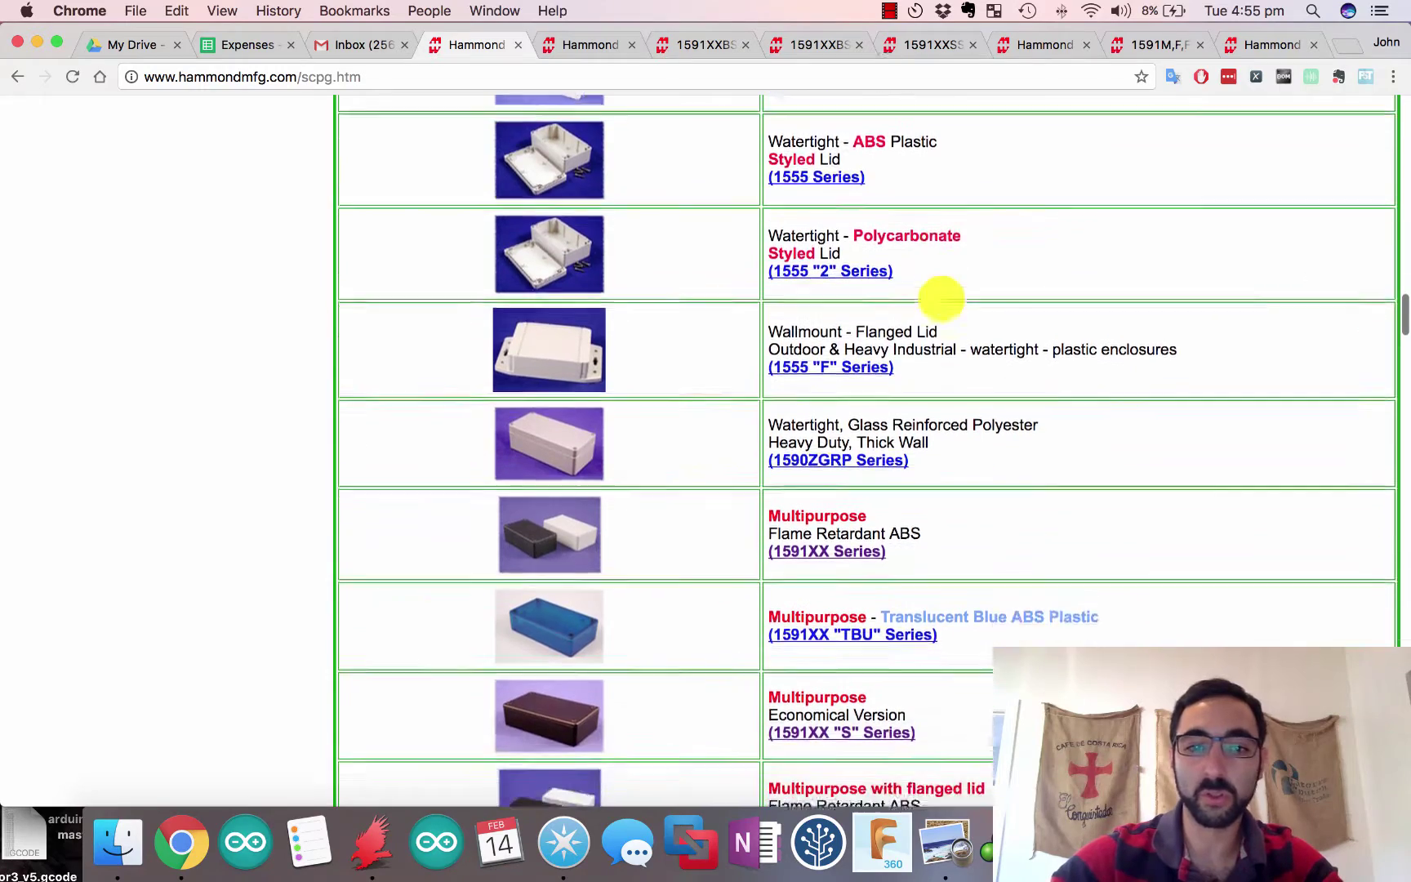
pyautogui.scroll(-3, 942, 299)
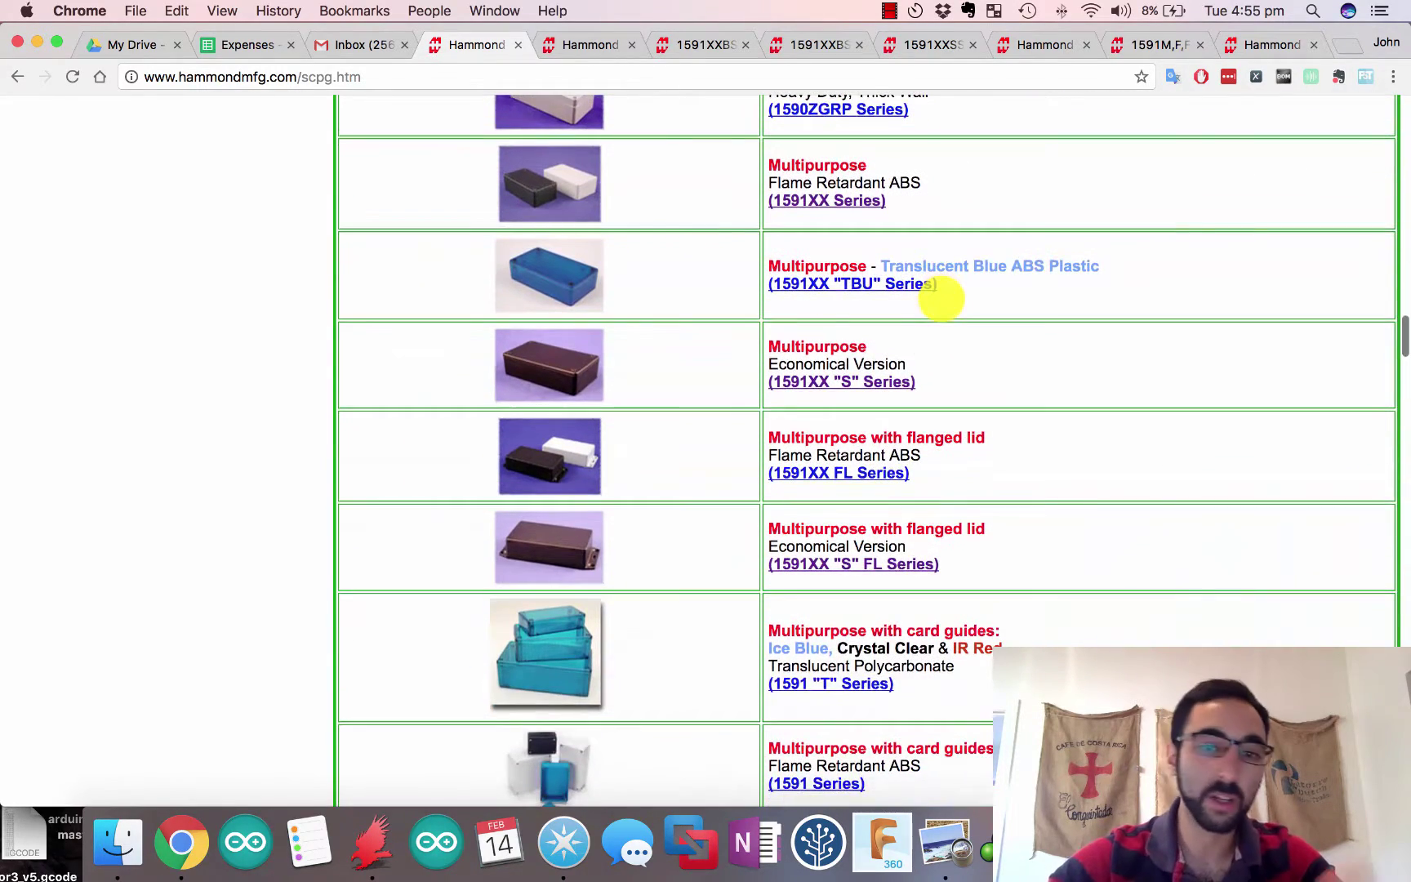
pyautogui.scroll(-2, 942, 299)
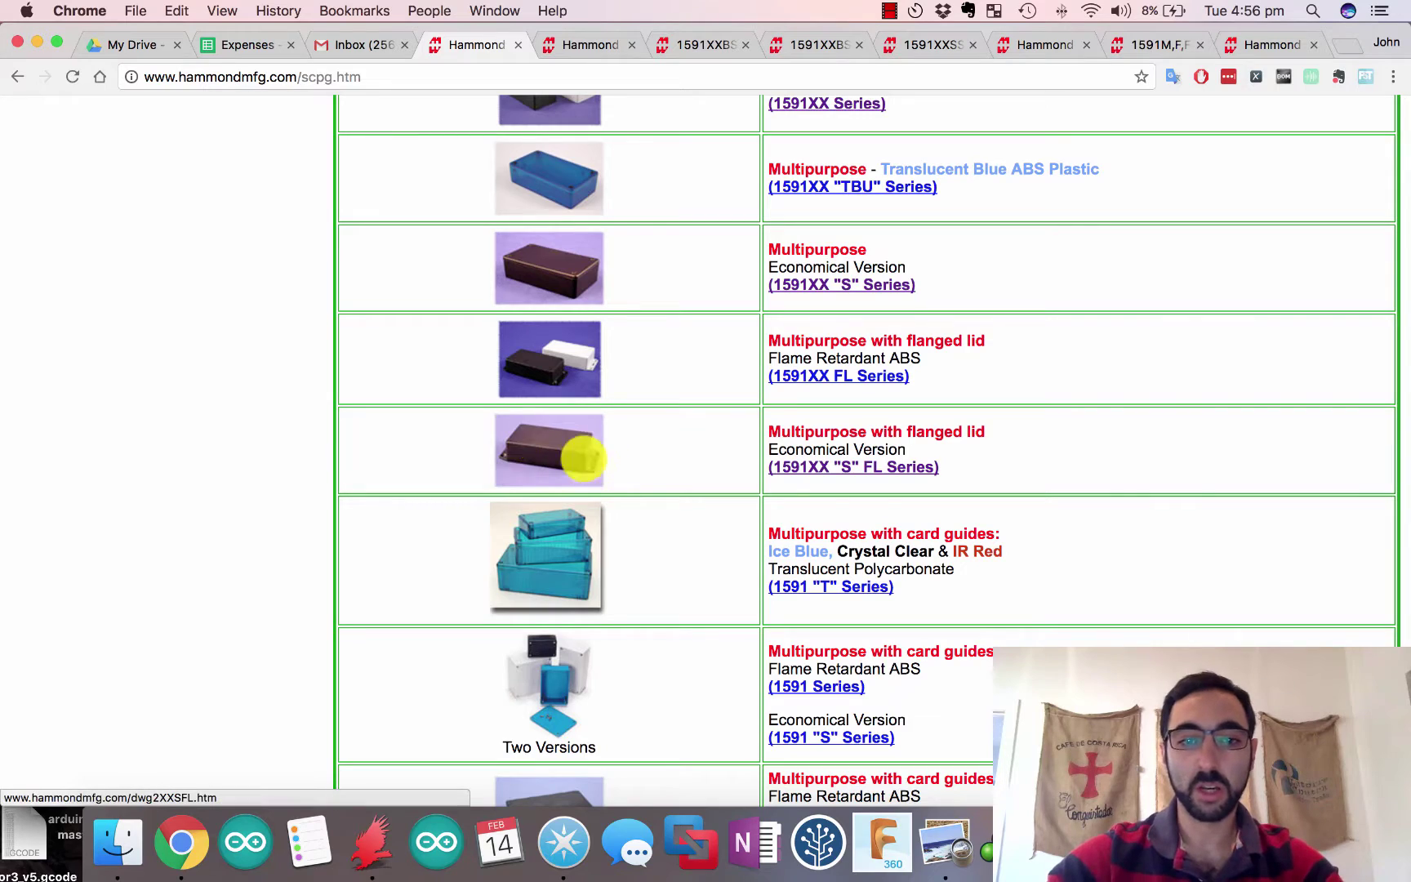
pyautogui.scroll(-6, 731, 464)
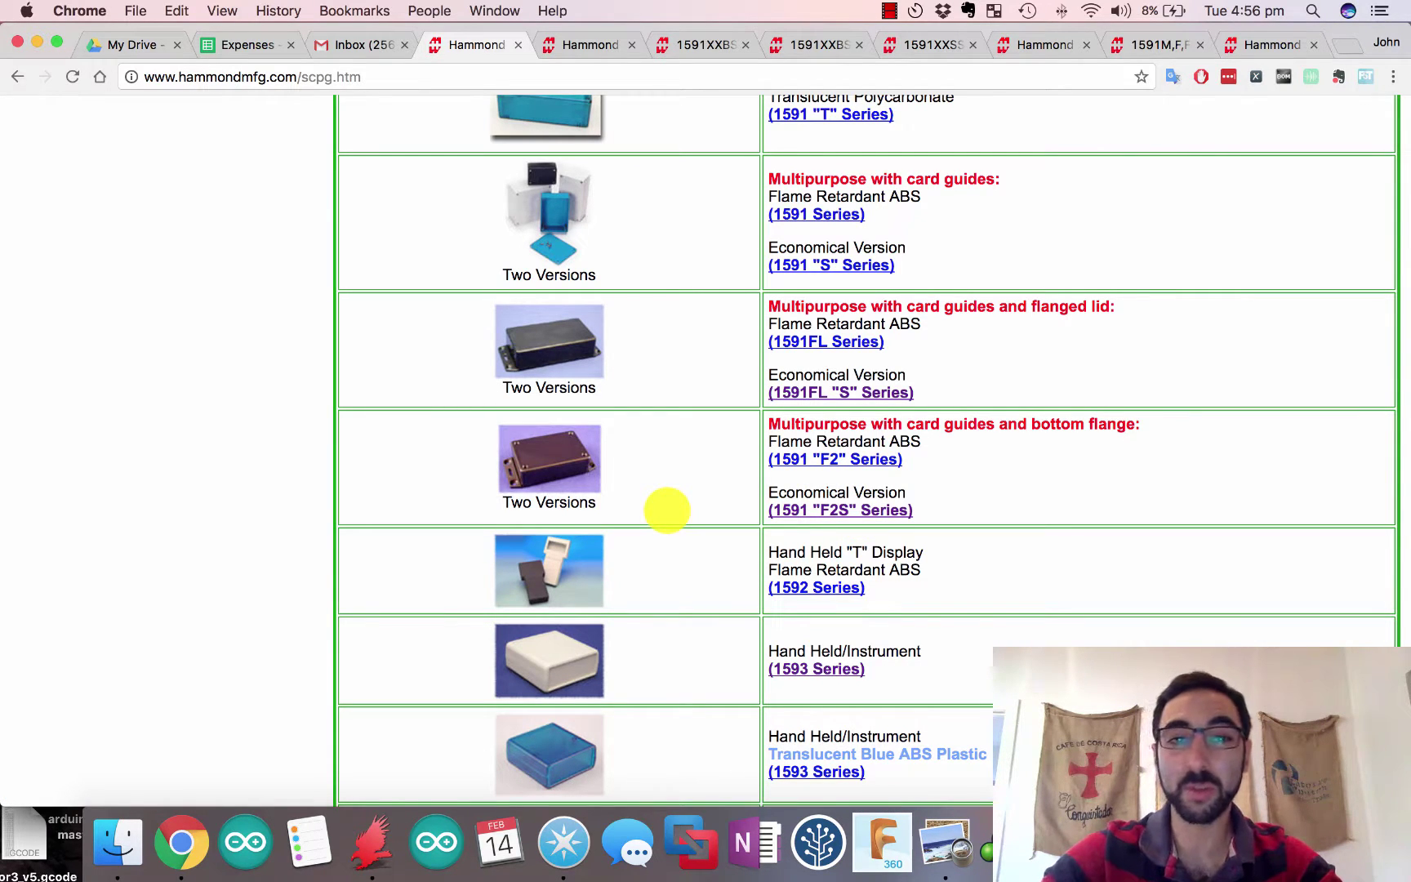
pyautogui.click(588, 44)
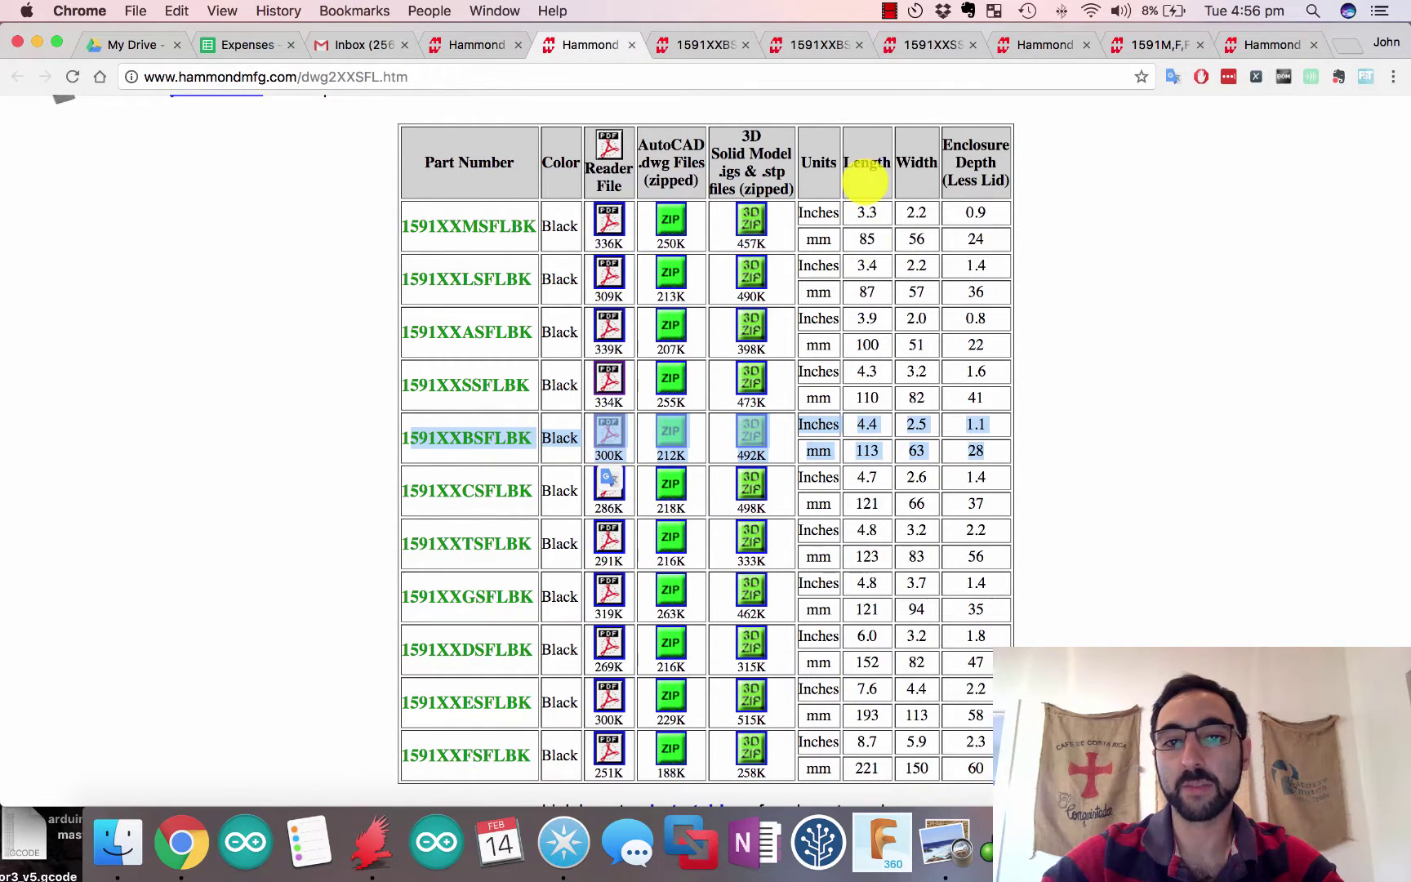
# Highlight the 1591XXBSFLBK 113 and 63 mm values, then view its drawing PDF (92 × 41.50 mm max PCB)
pyautogui.click(921, 466)
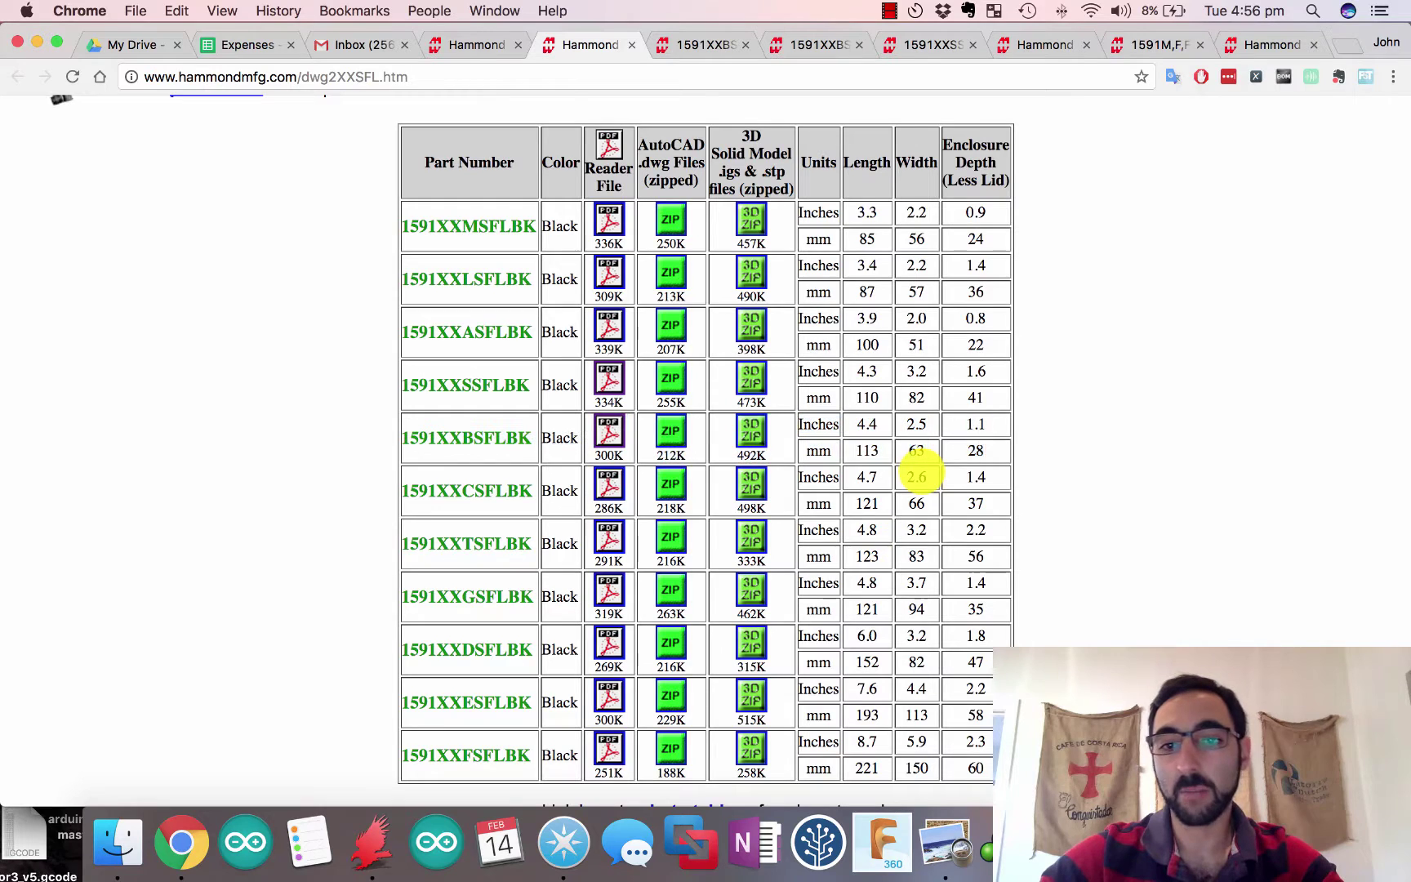
pyautogui.moveTo(987, 453); pyautogui.dragTo(818, 461)
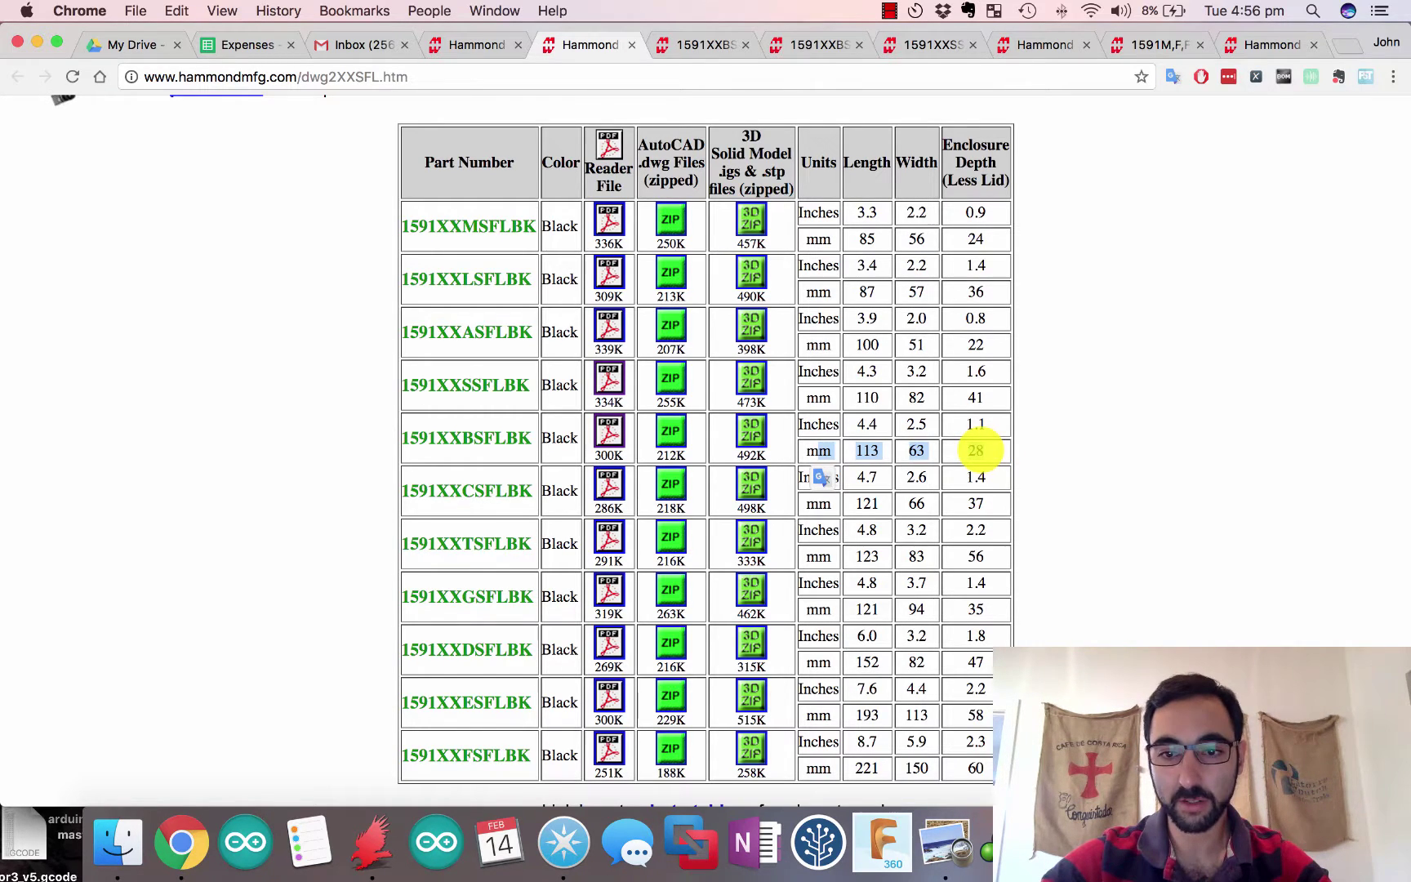
pyautogui.doubleClick(864, 450)
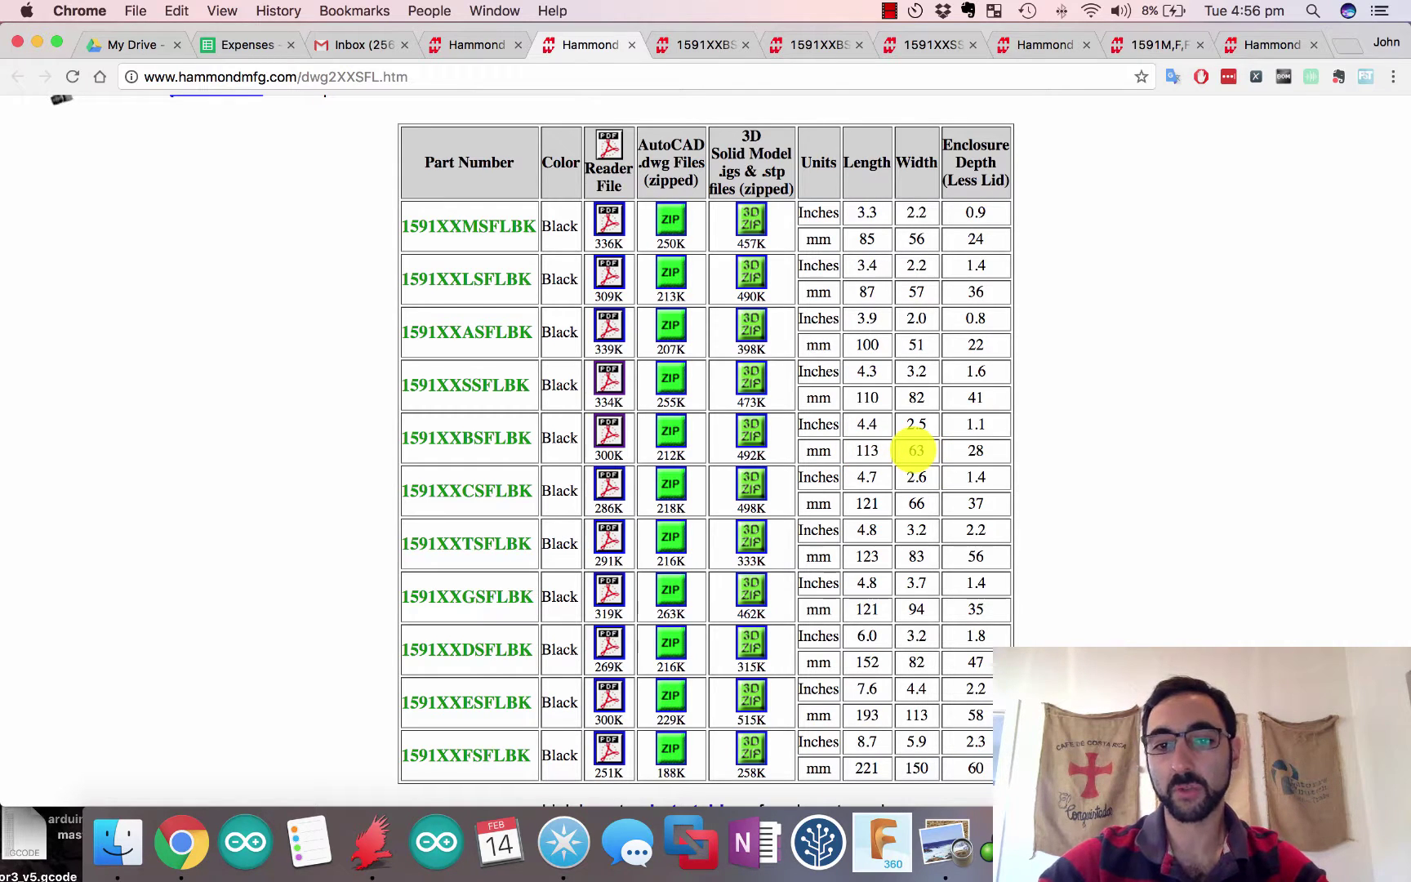
pyautogui.doubleClick(914, 450)
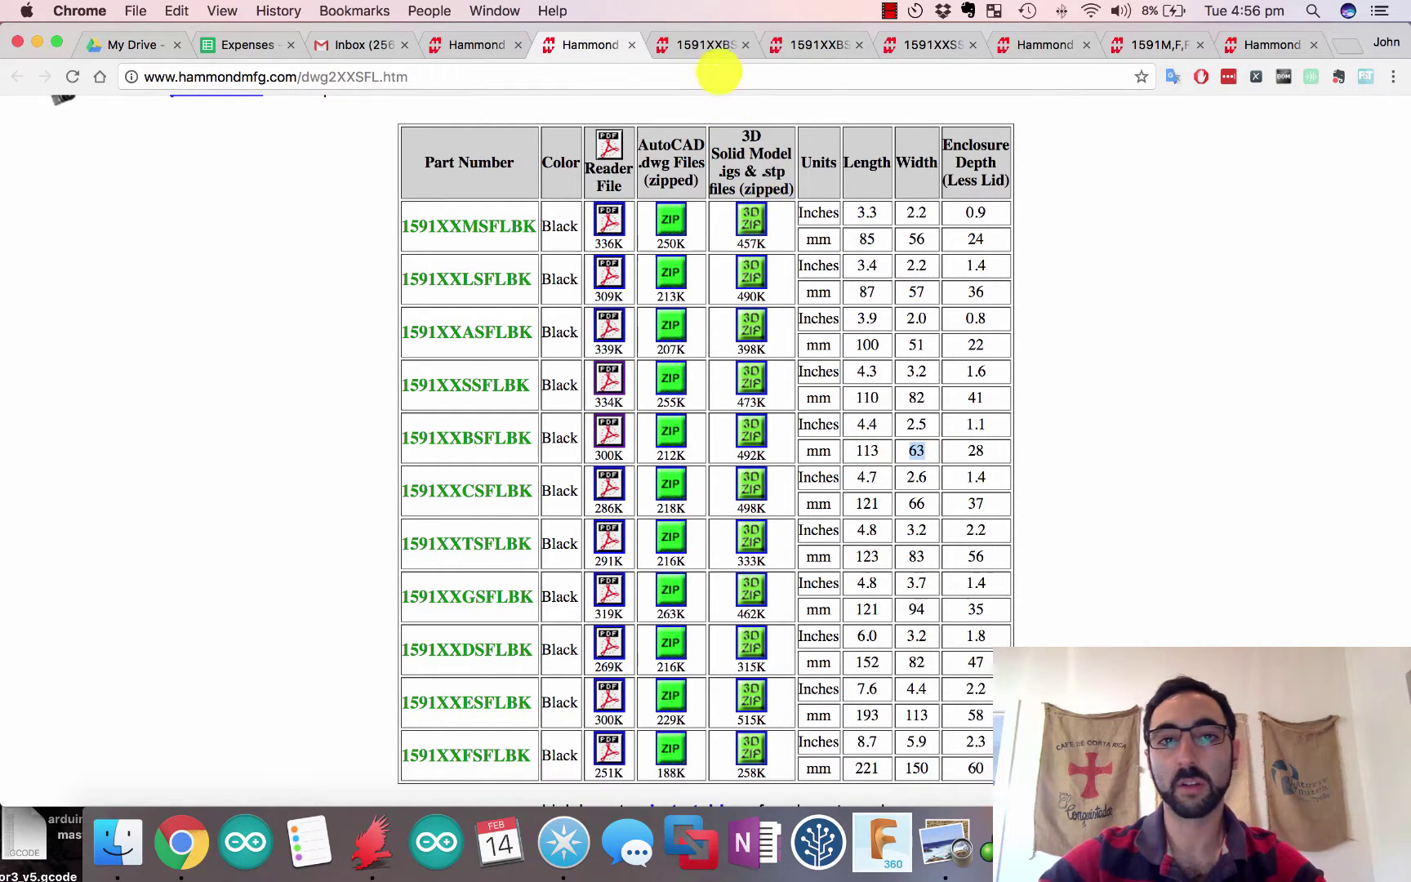
pyautogui.click(707, 44)
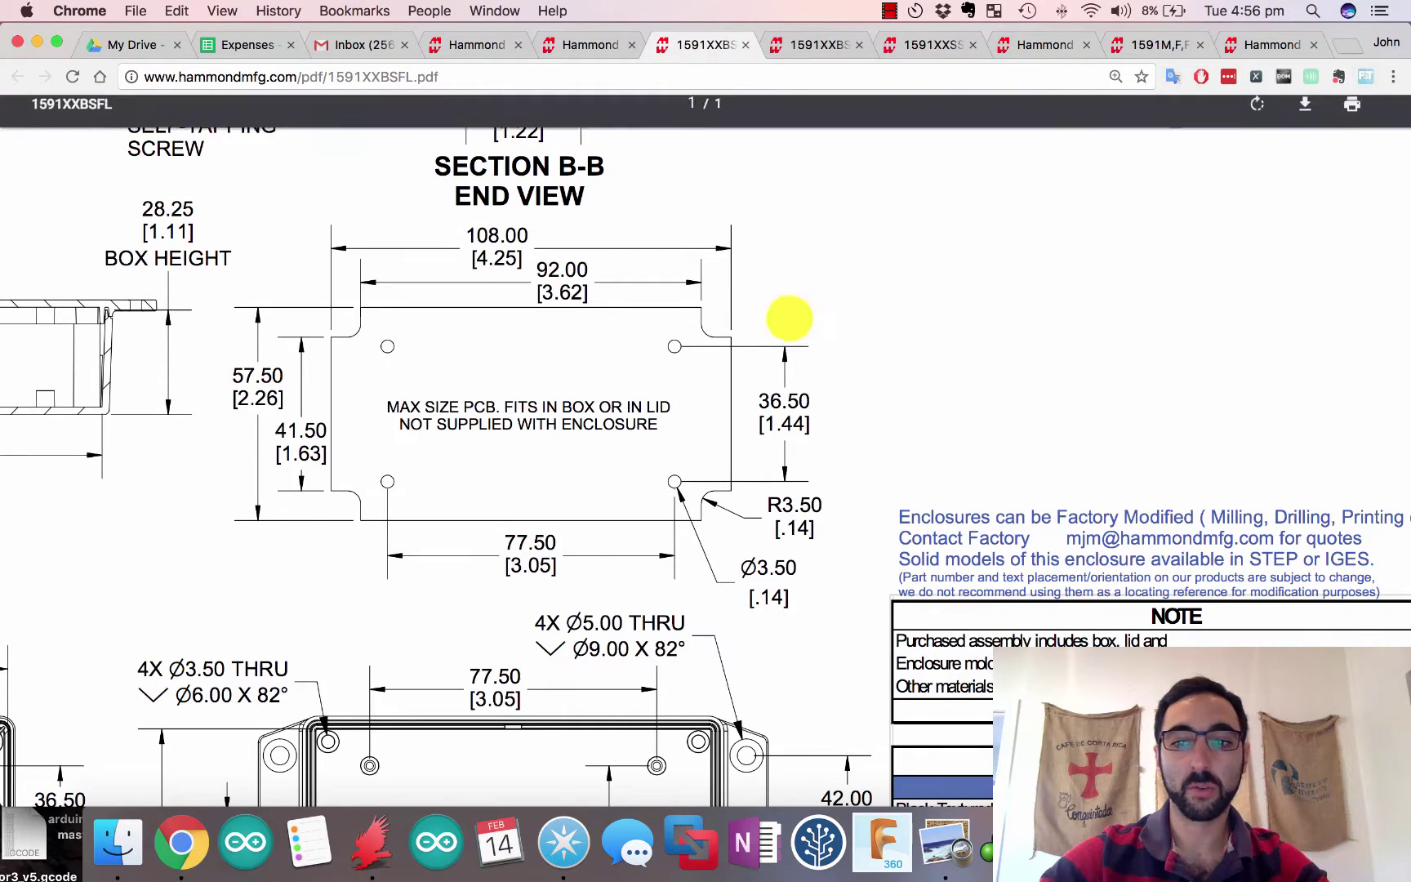
# Zoom into the 1591XXBSFL enclosure drawing and scroll across its views
pyautogui.keyDown('ctrl'); pyautogui.scroll(-3, 705, 474); pyautogui.keyUp('ctrl')
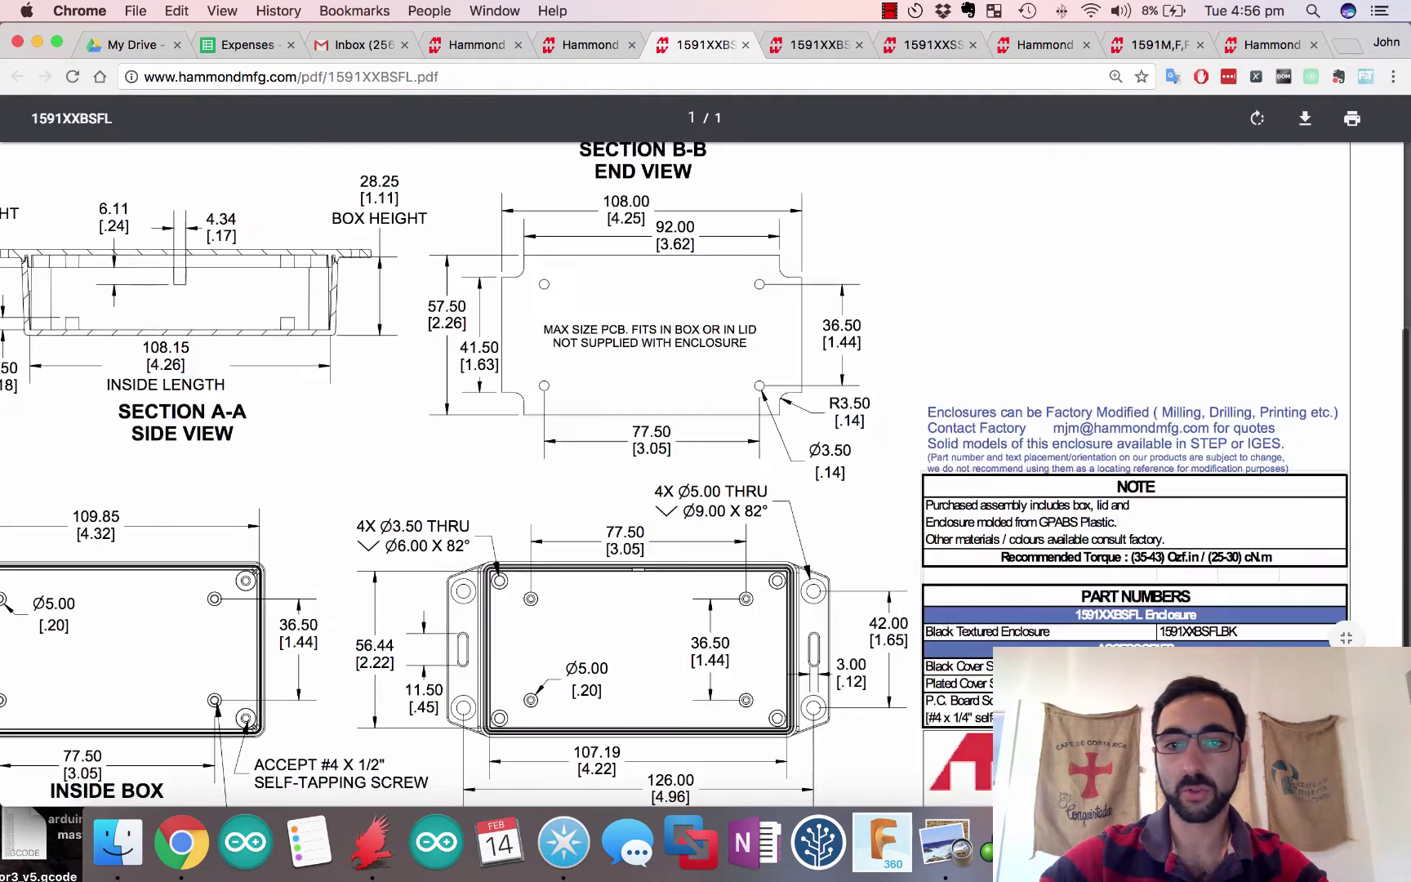
pyautogui.keyDown('ctrl'); pyautogui.scroll(-2, 1141, 478); pyautogui.keyUp('ctrl')
pyautogui.scroll(5, 1112, 414)
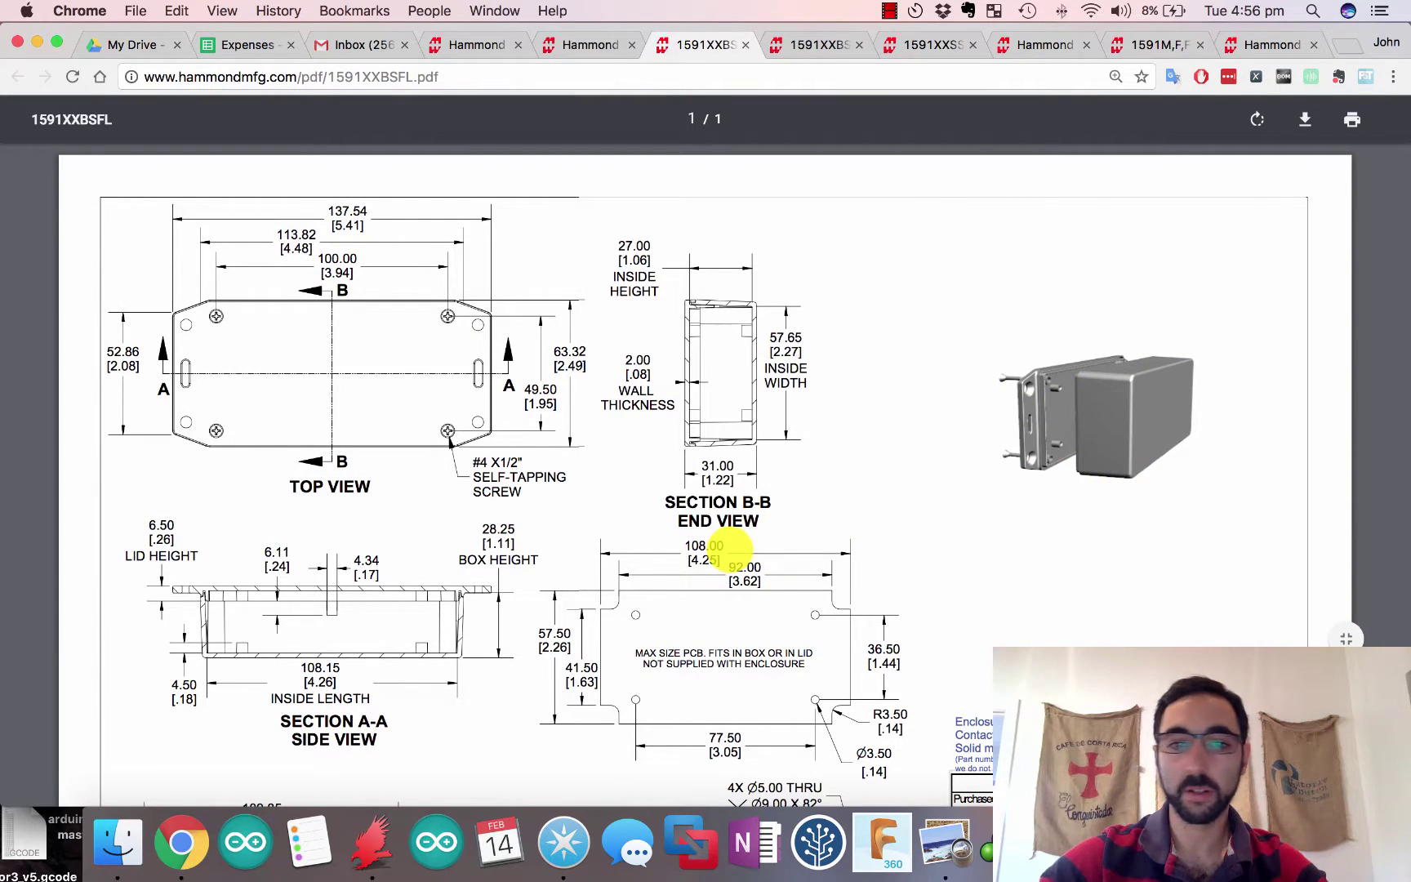
pyautogui.scroll(-3, 576, 504)
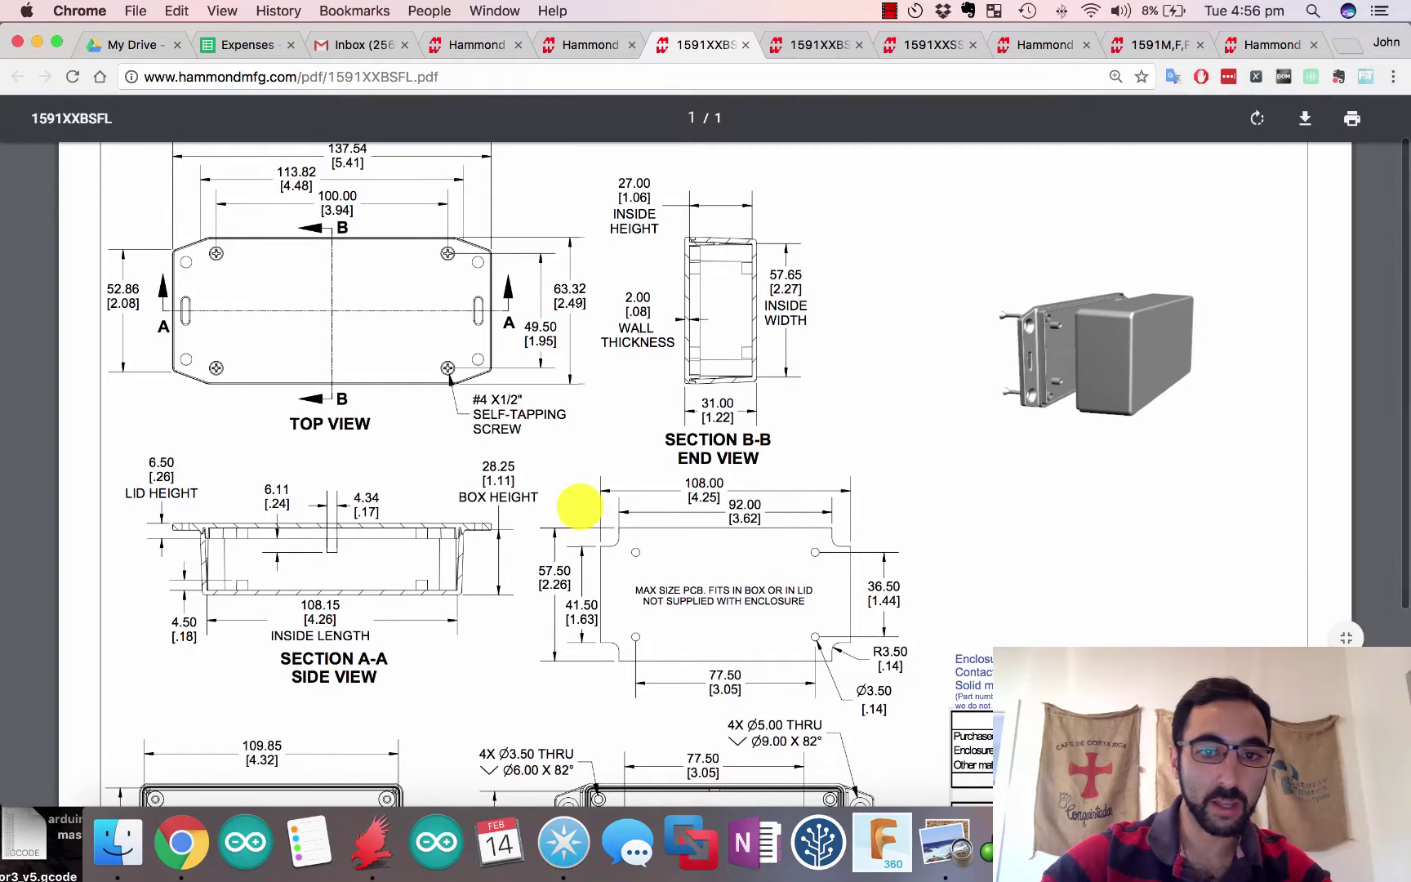
pyautogui.scroll(-6, 578, 502)
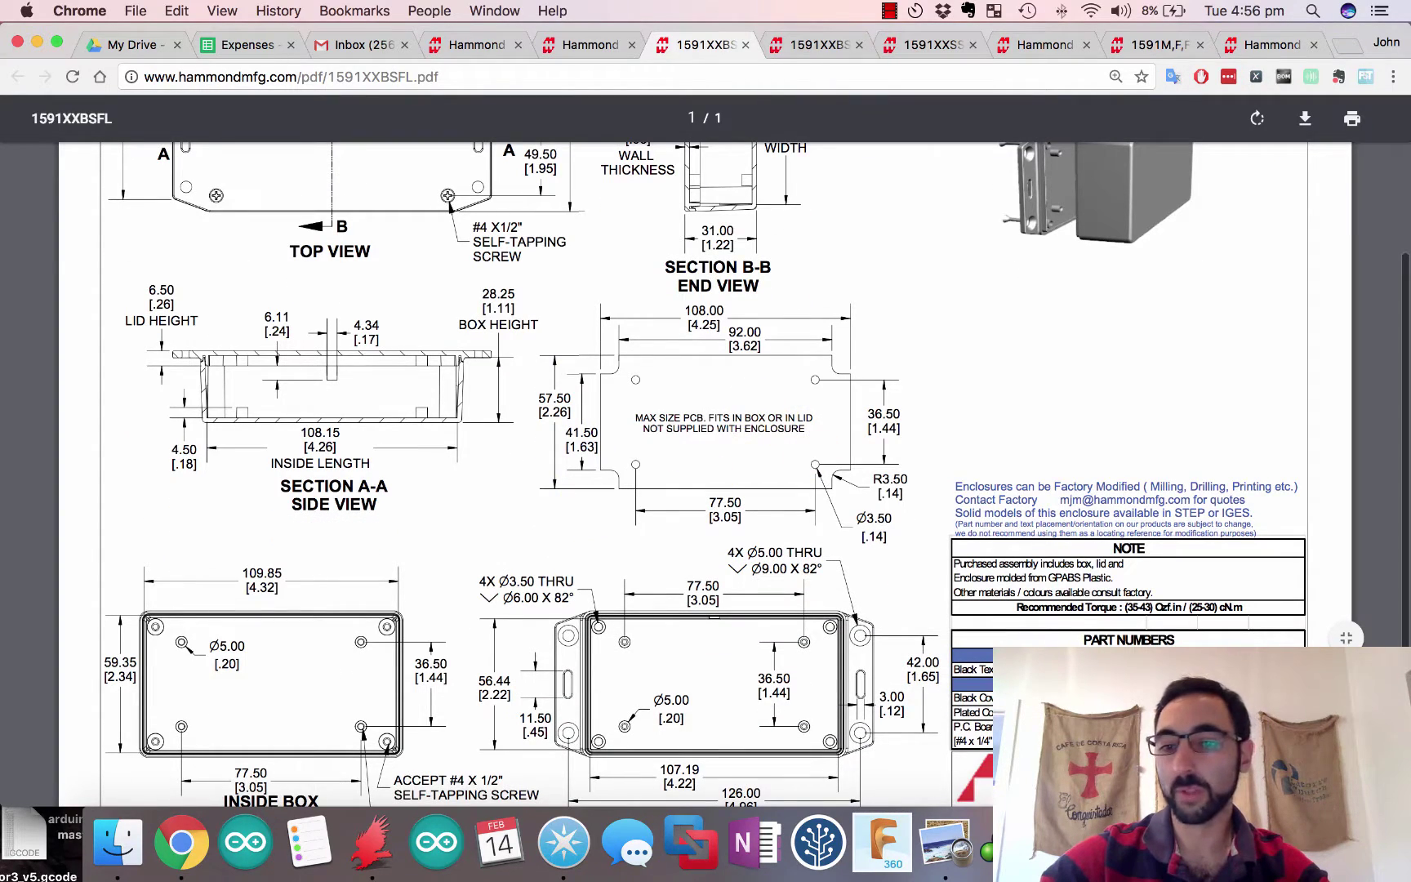
pyautogui.press('super+equal')
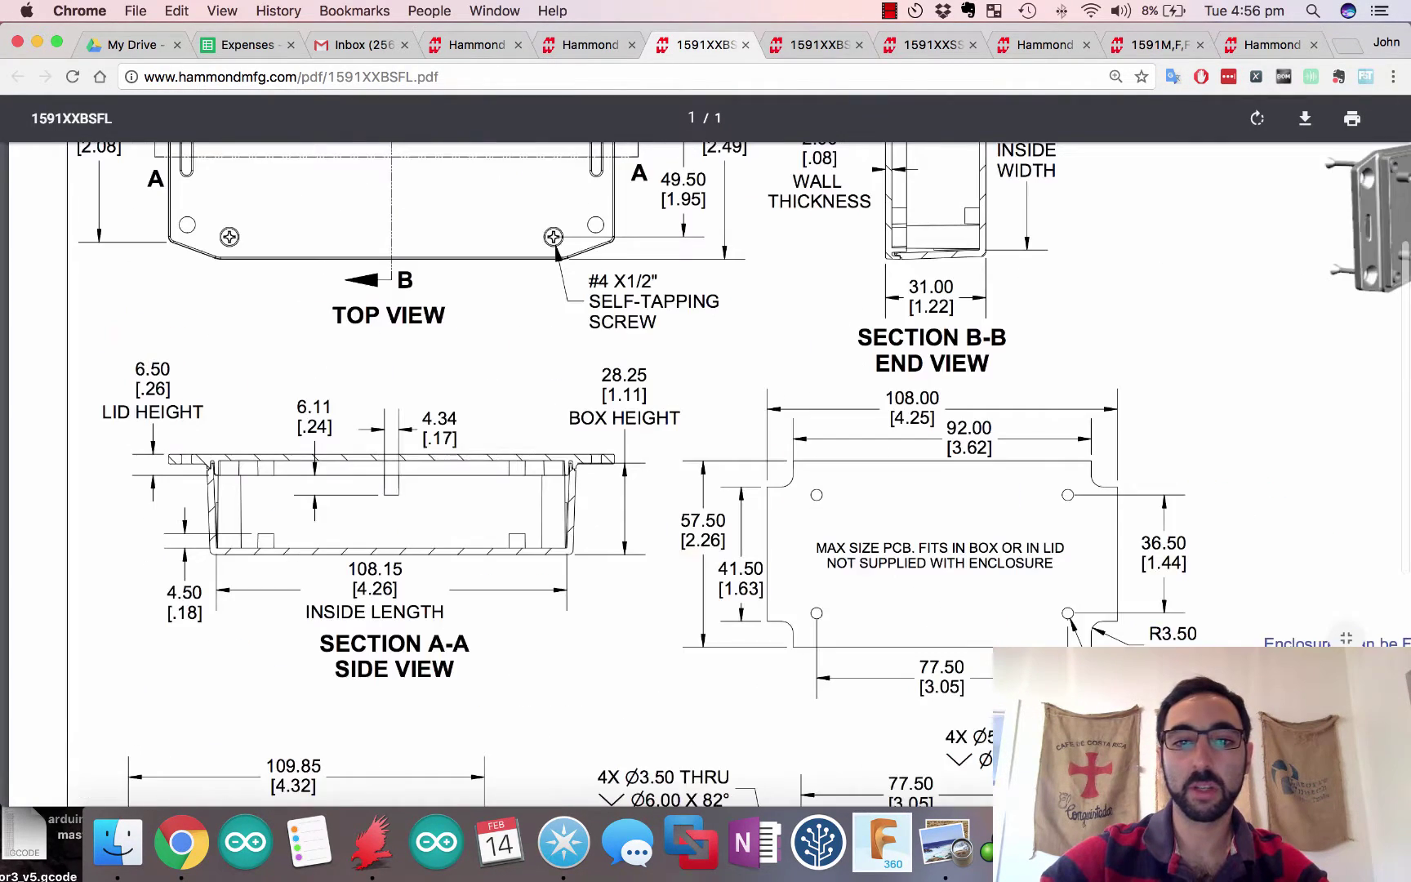
pyautogui.scroll(-5, 1156, 583)
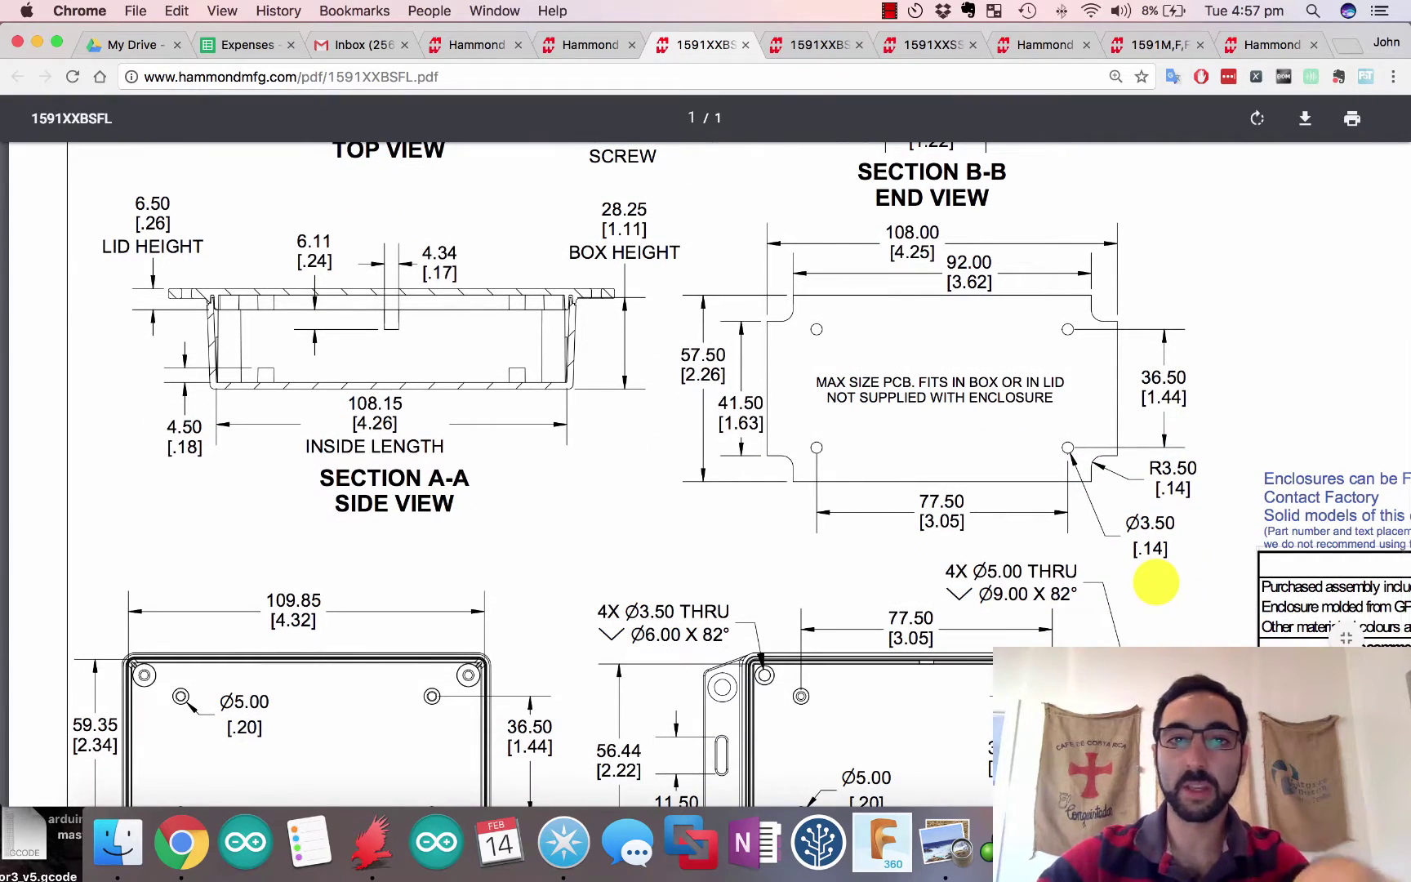
pyautogui.scroll(-2, 1156, 583)
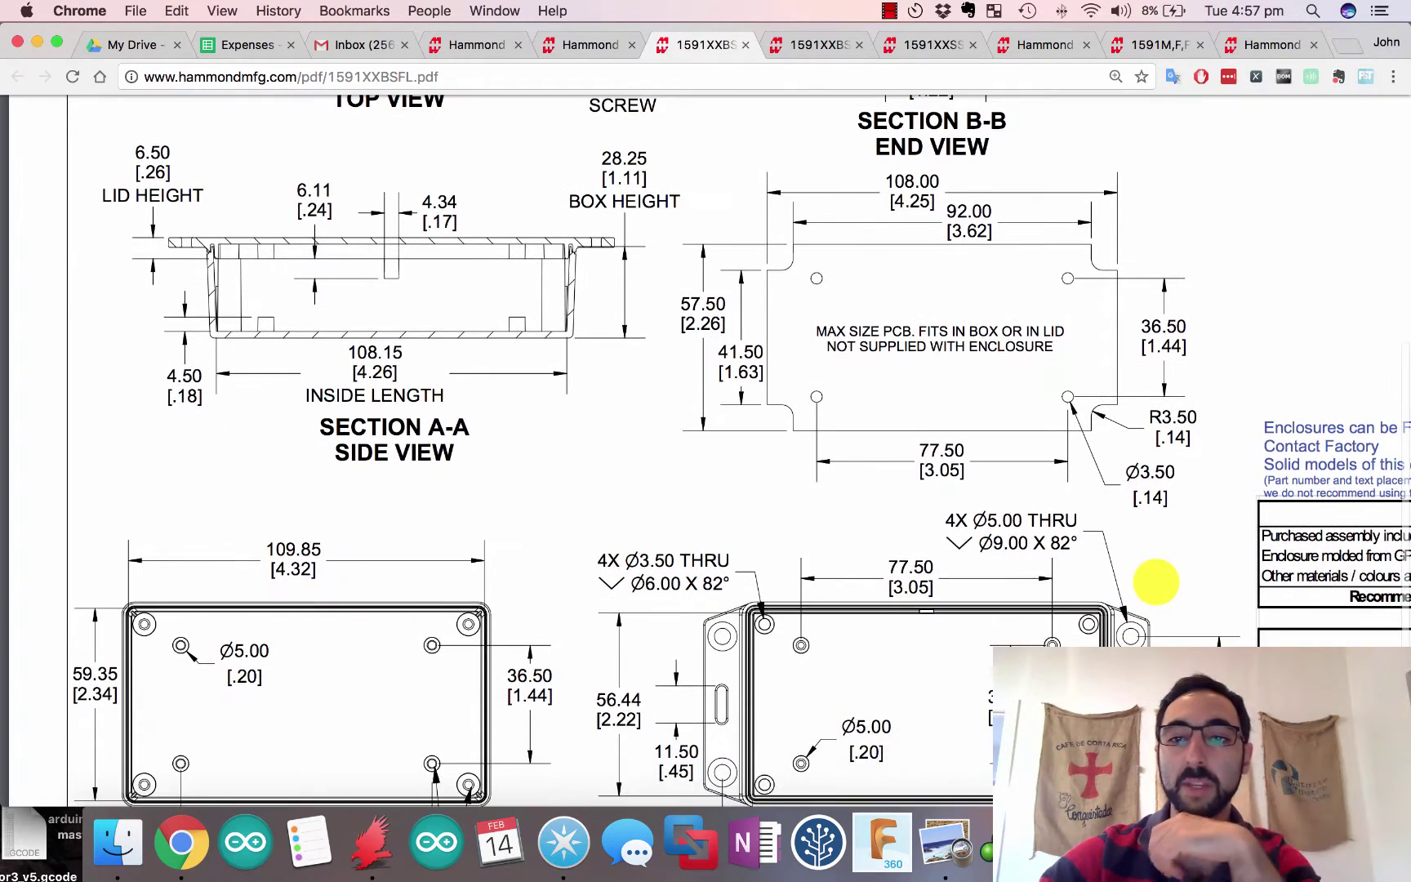
pyautogui.hscroll(1, 1156, 582)
pyautogui.hscroll(3, 1155, 583)
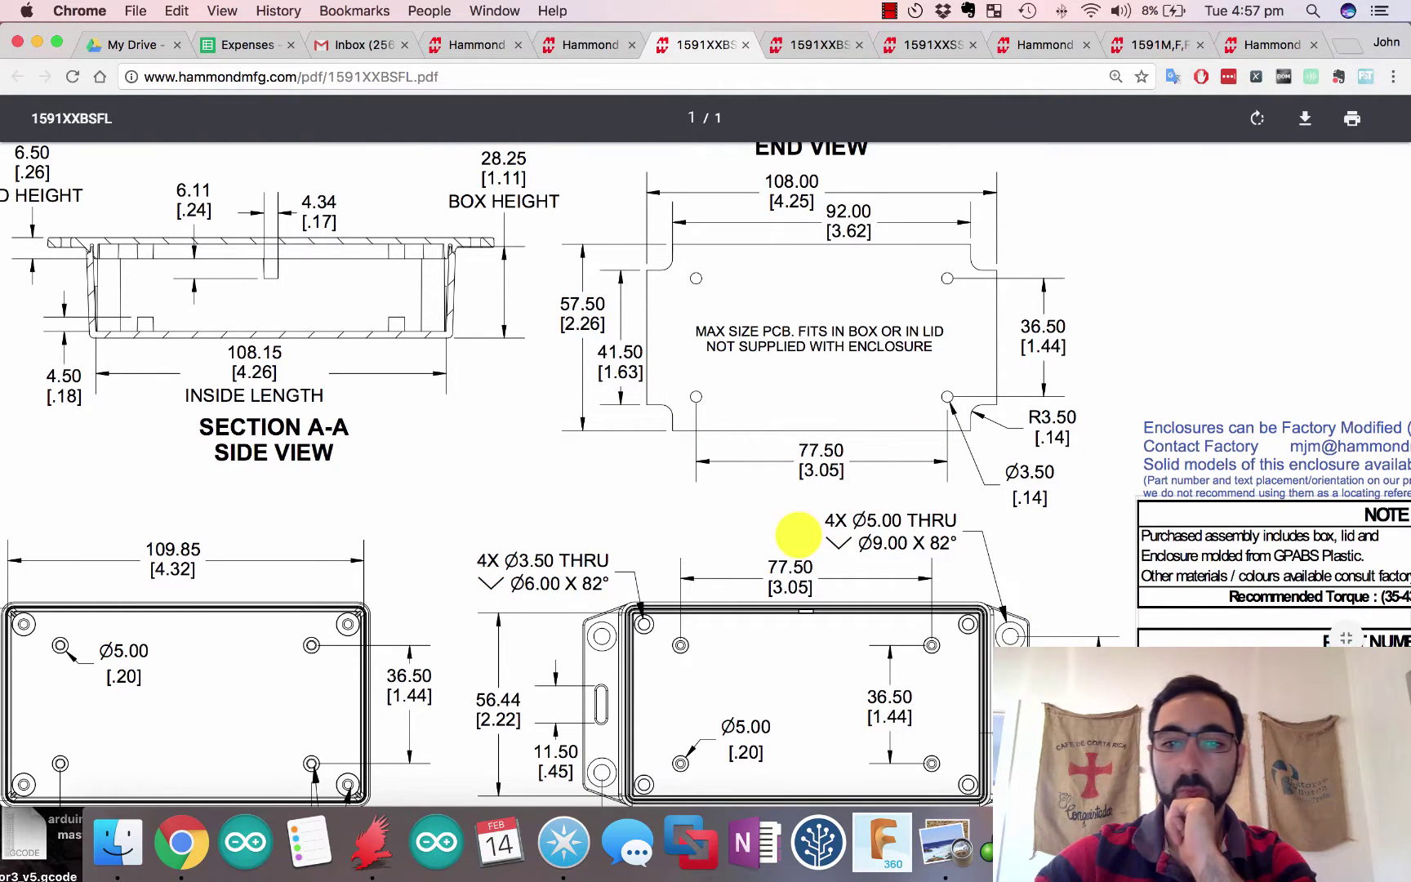
pyautogui.scroll(-2, 797, 539)
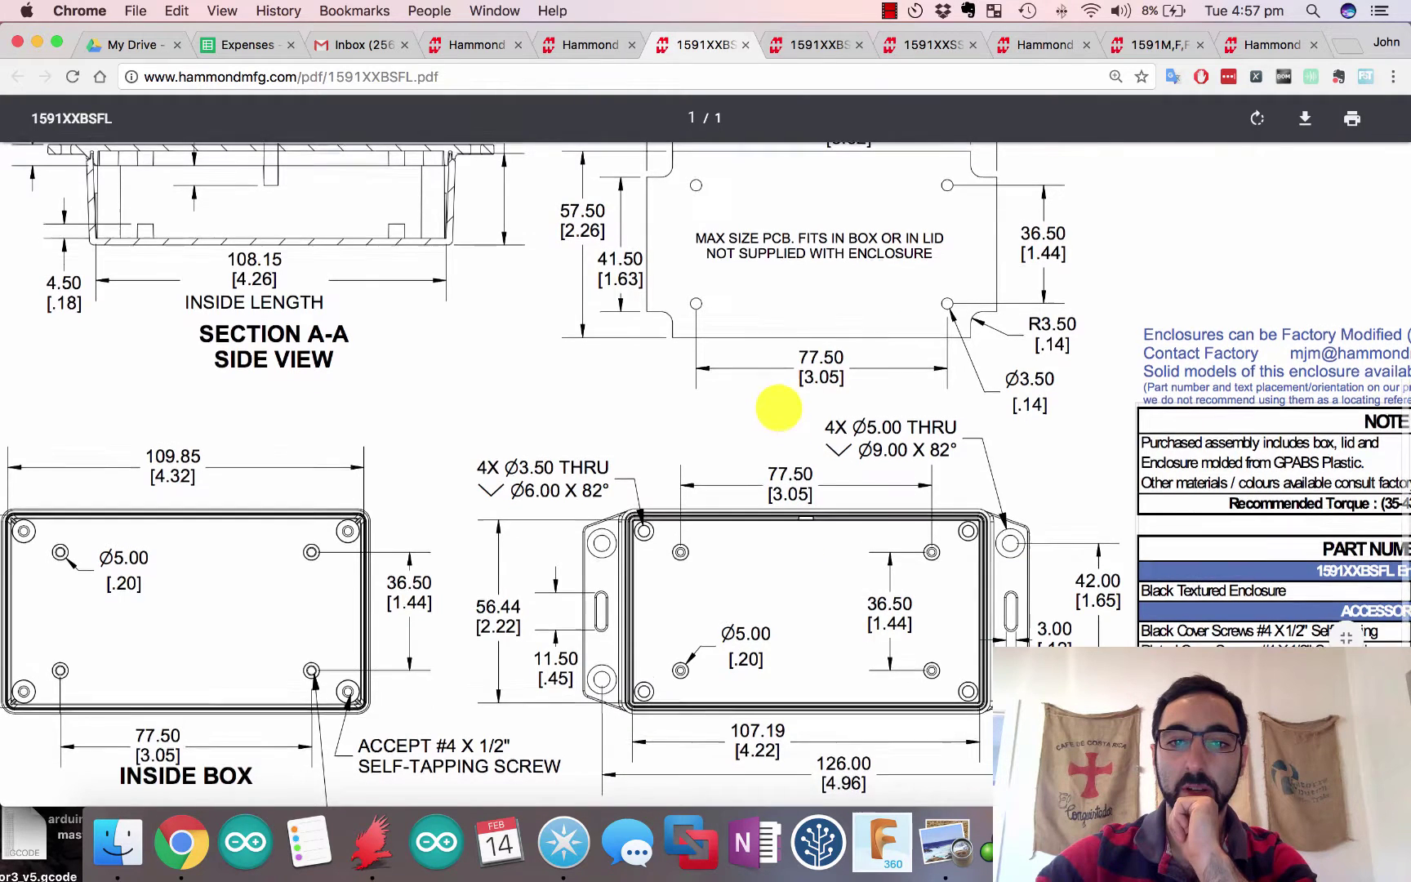
pyautogui.scroll(2, 779, 409)
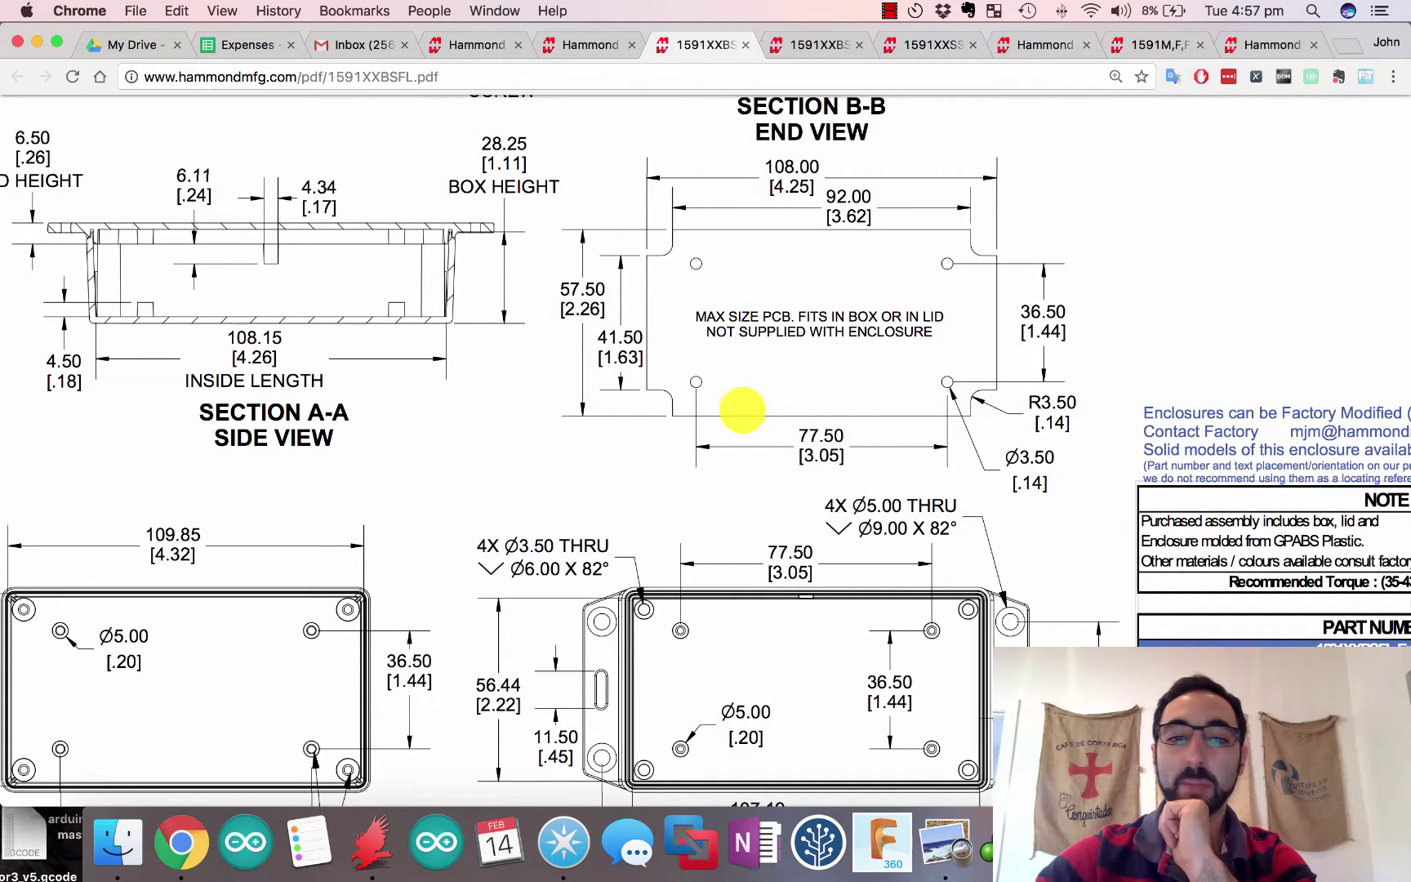
pyautogui.scroll(-2, 721, 723)
pyautogui.hscroll(-1, 721, 723)
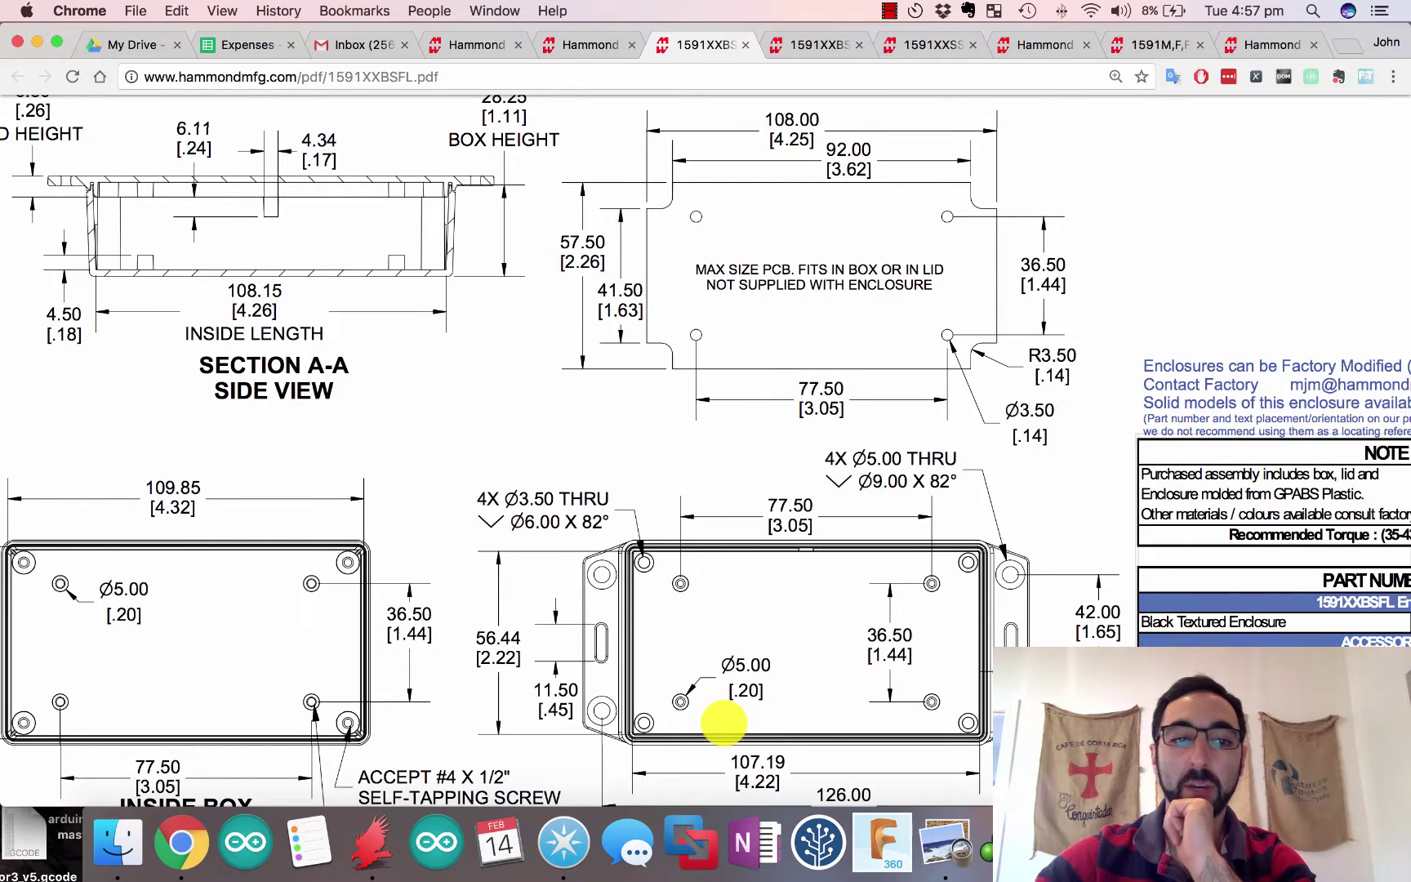
pyautogui.hscroll(-2, 723, 722)
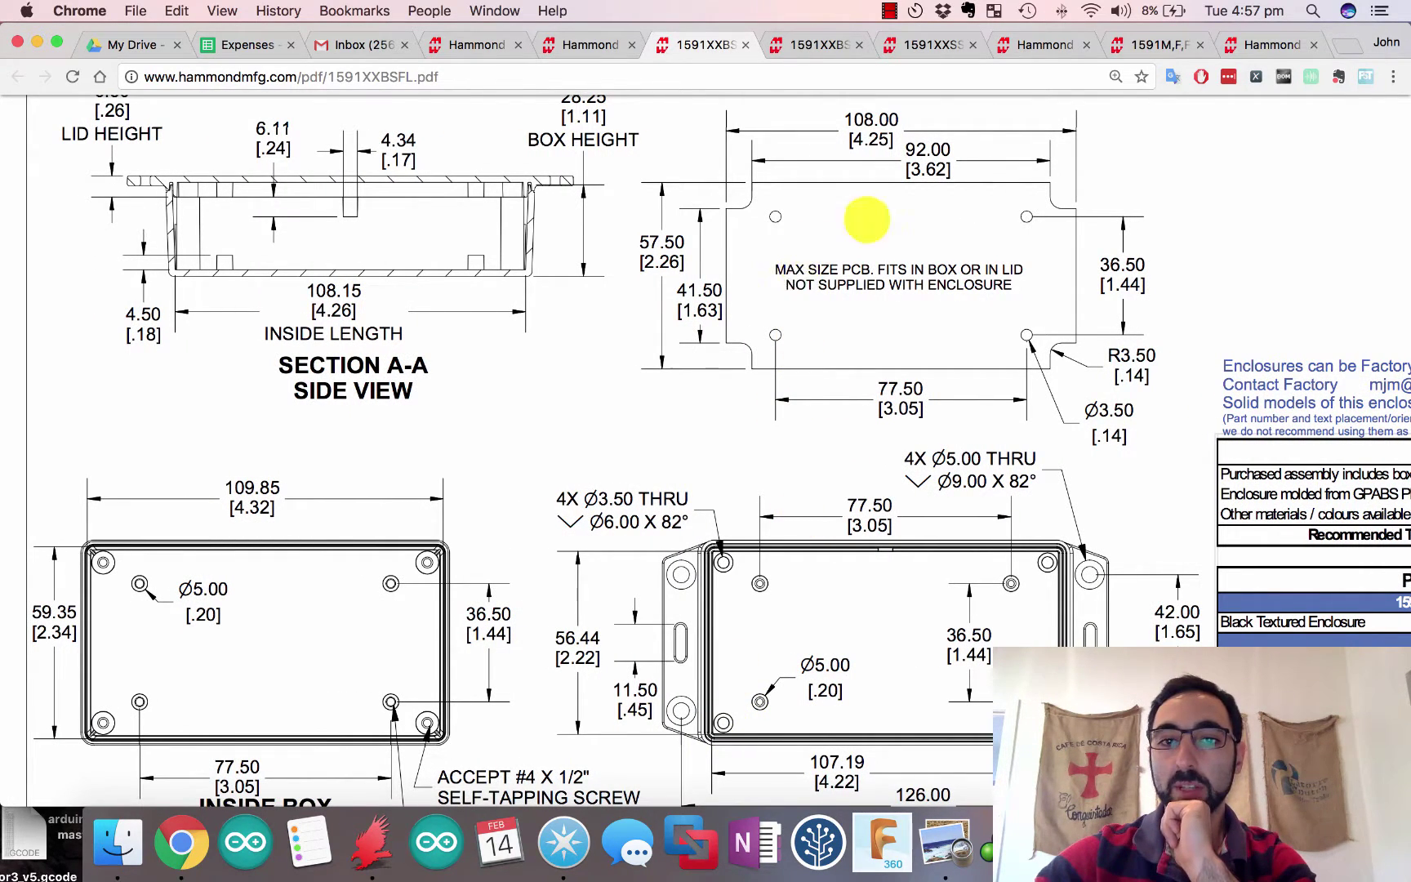
pyautogui.scroll(2, 947, 376)
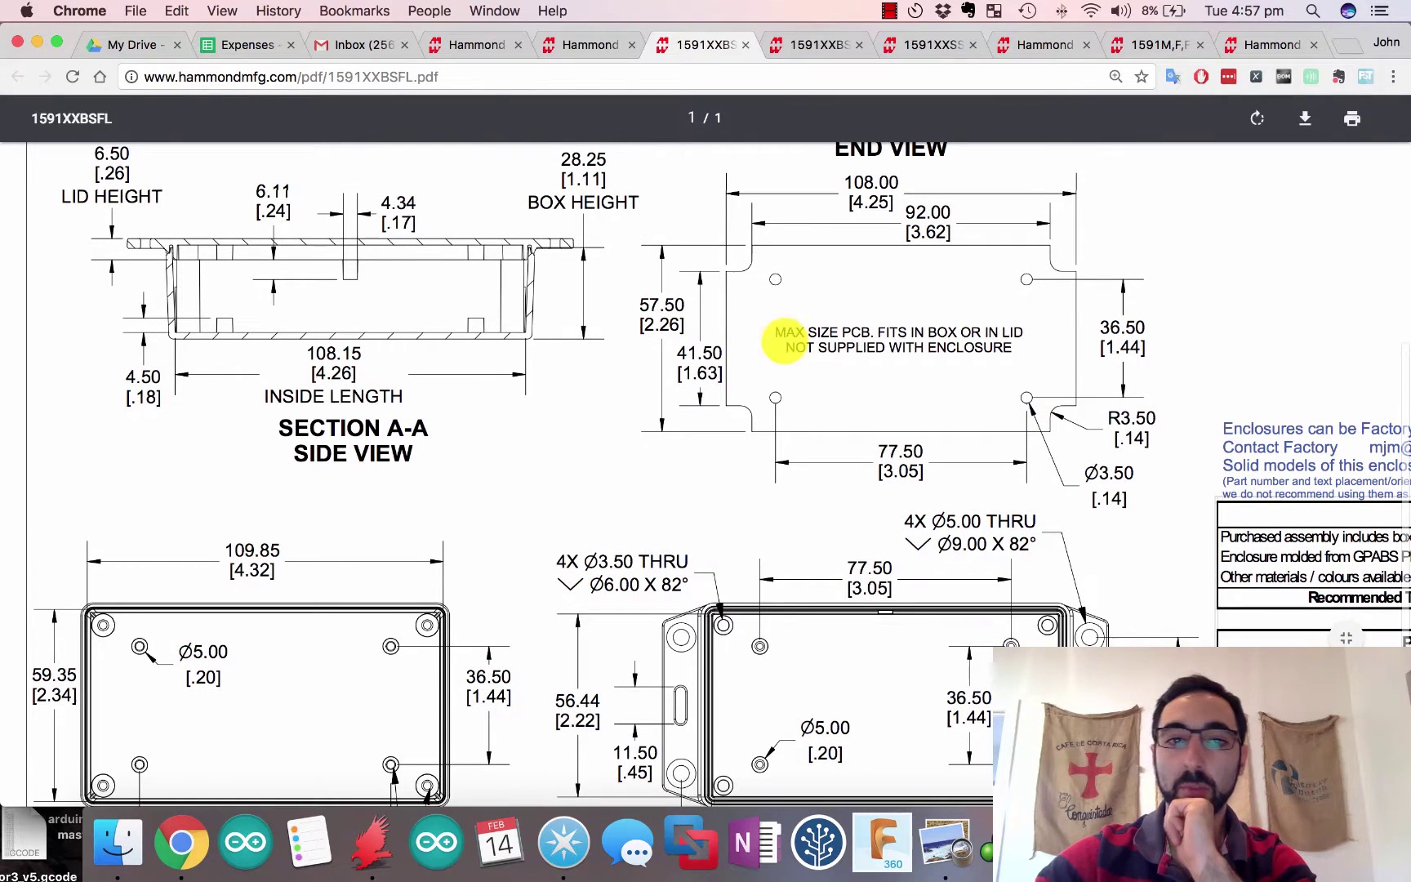
# Highlight the 57.50 maximum PCB height in the End View and study the inside dimensions
pyautogui.doubleClick(658, 305)
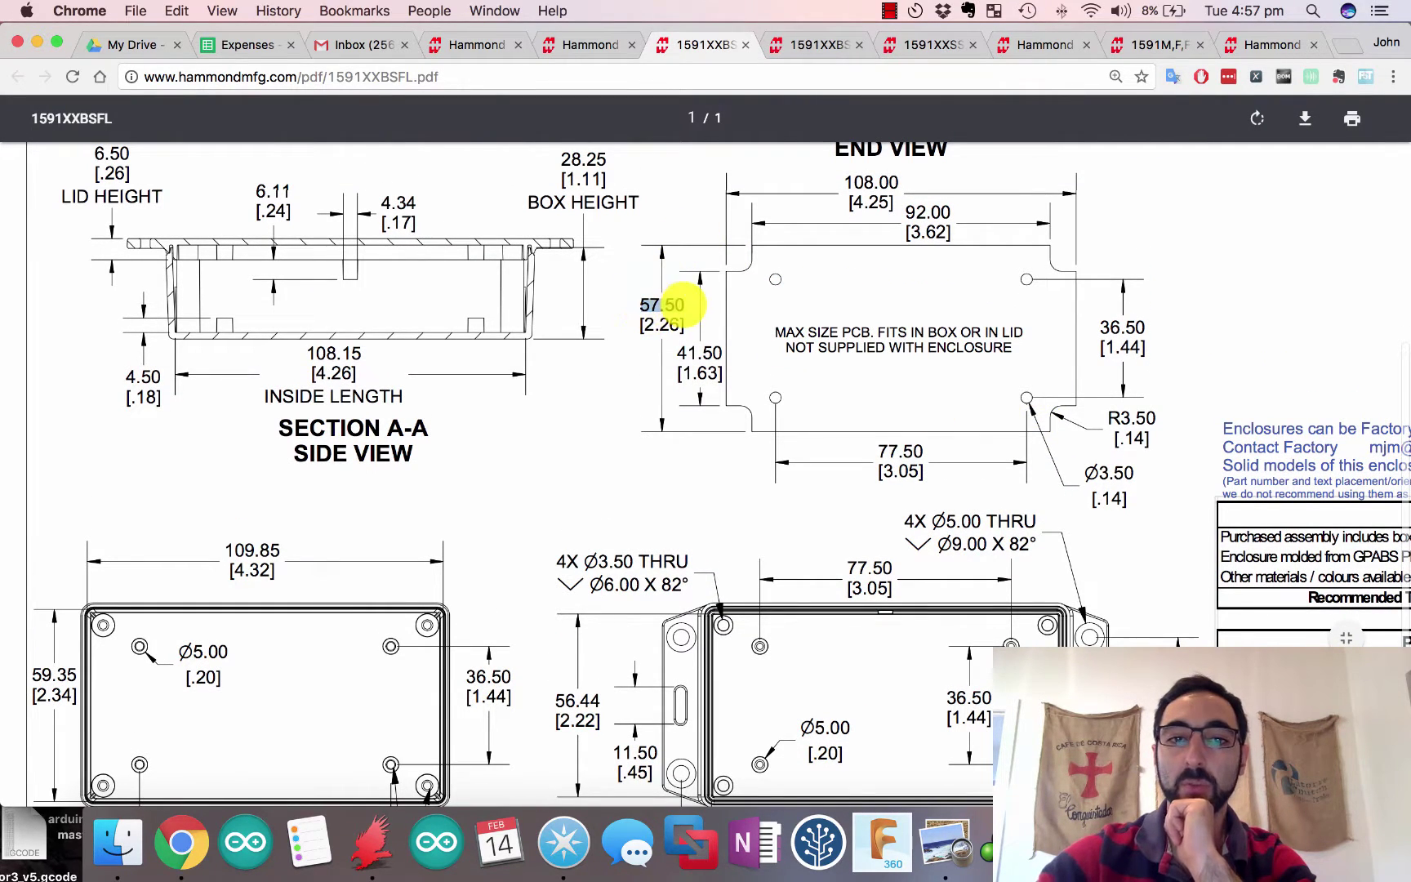
pyautogui.scroll(-4, 576, 500)
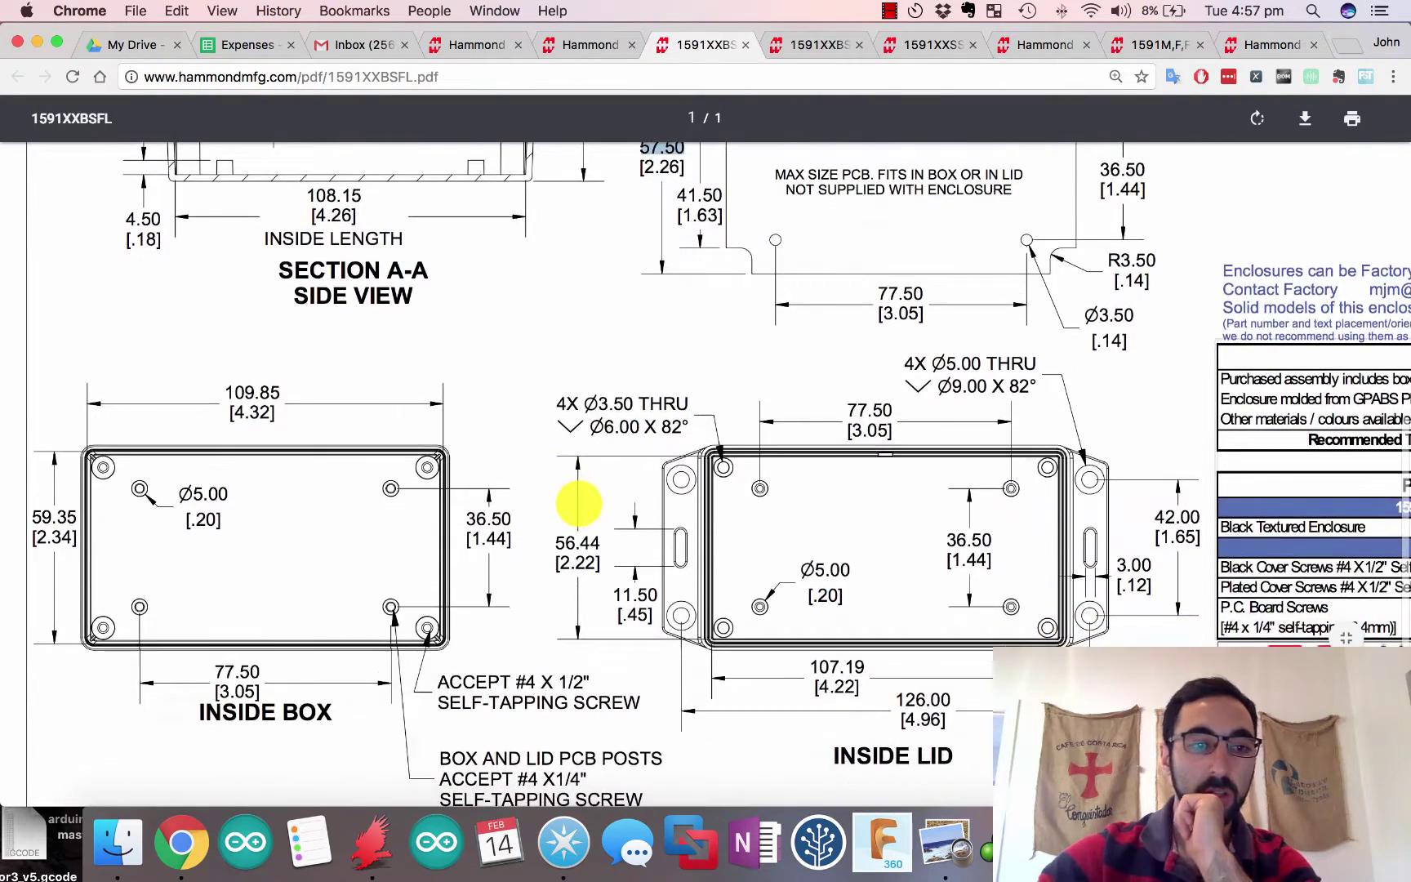
pyautogui.hscroll(-2, 579, 504)
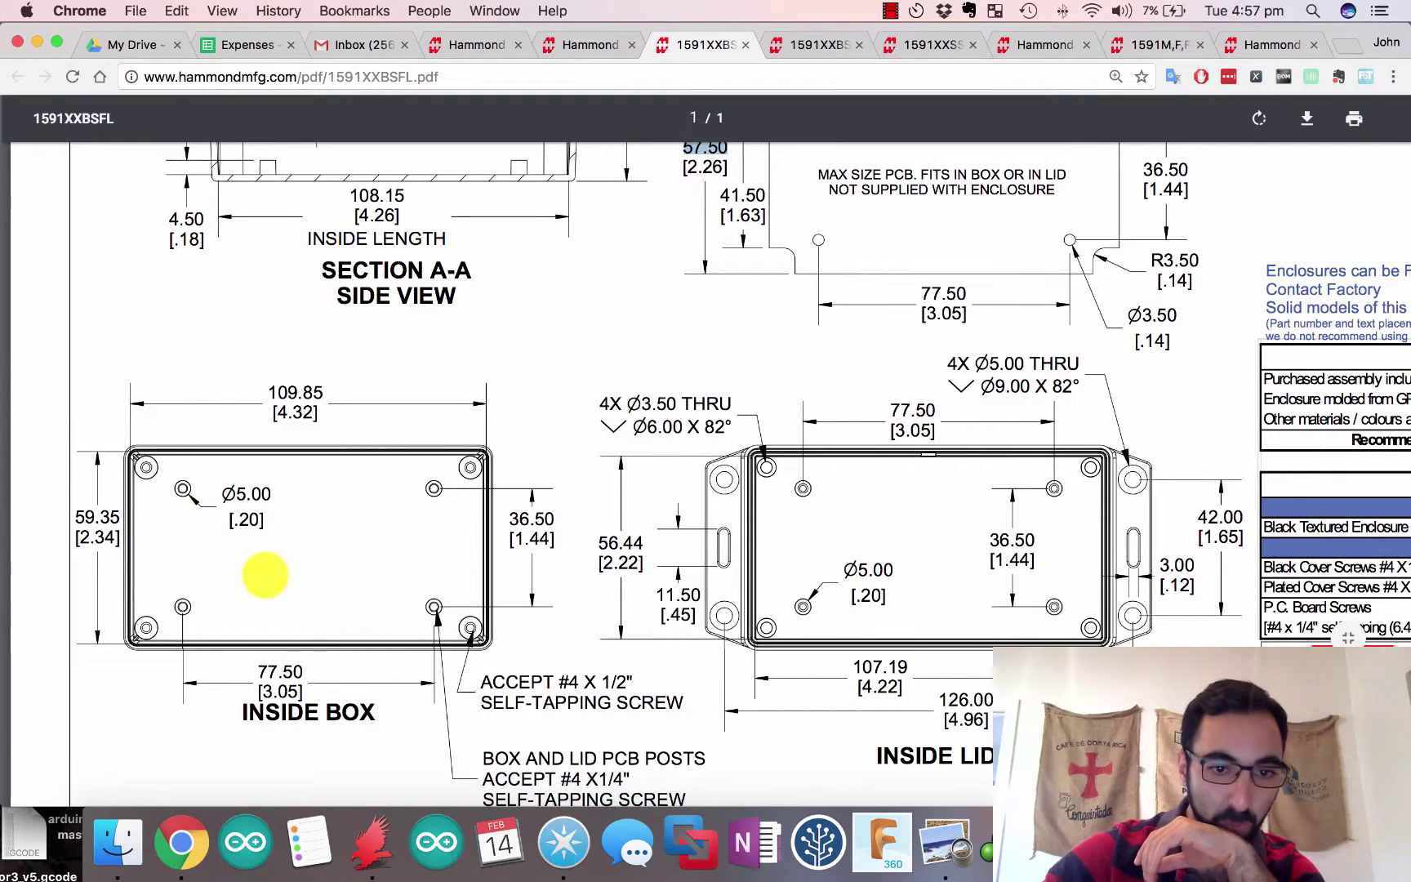
pyautogui.scroll(5, 270, 609)
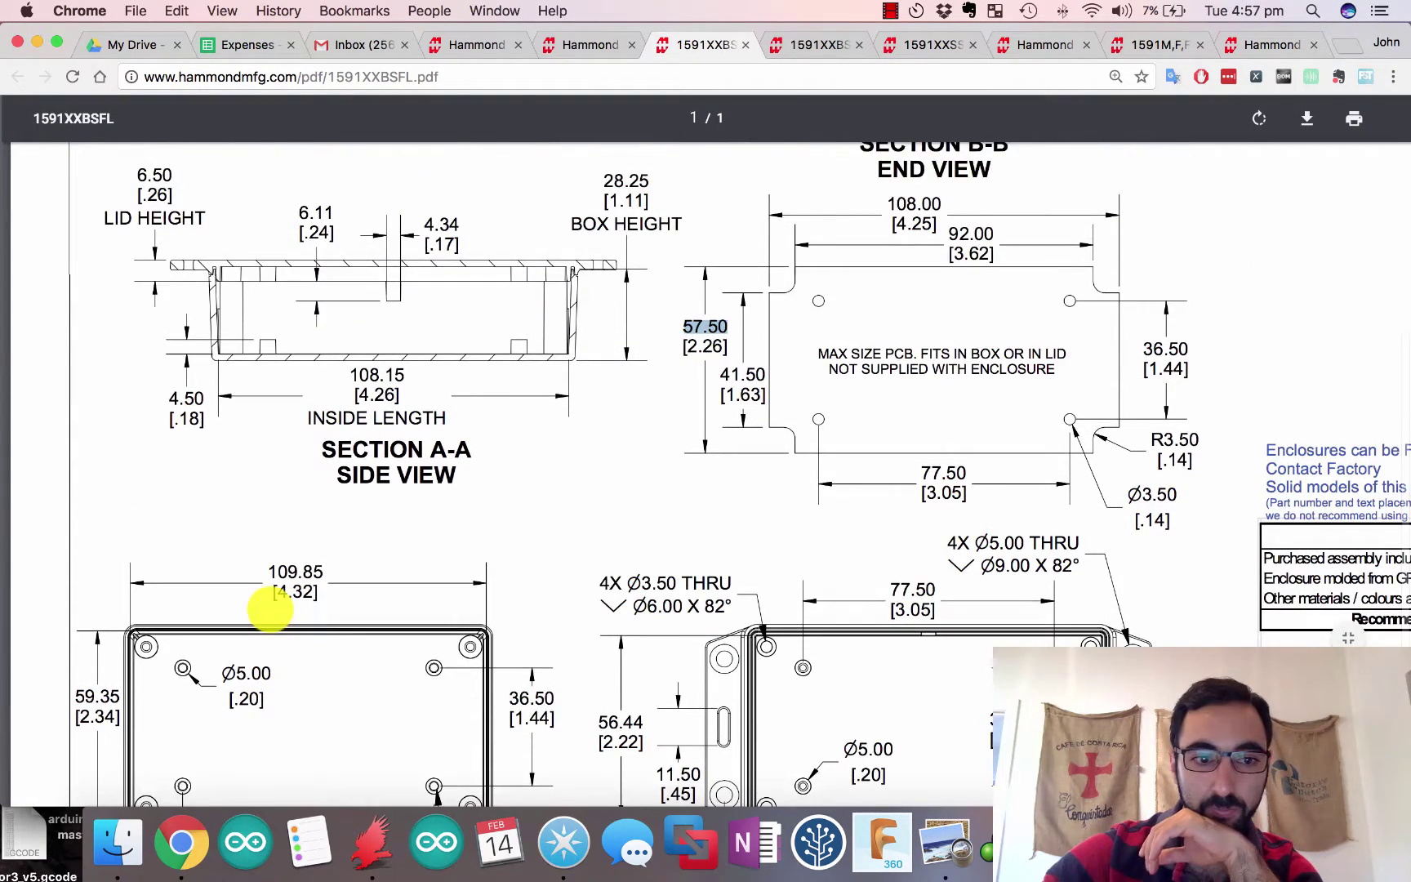
pyautogui.scroll(-2, 269, 608)
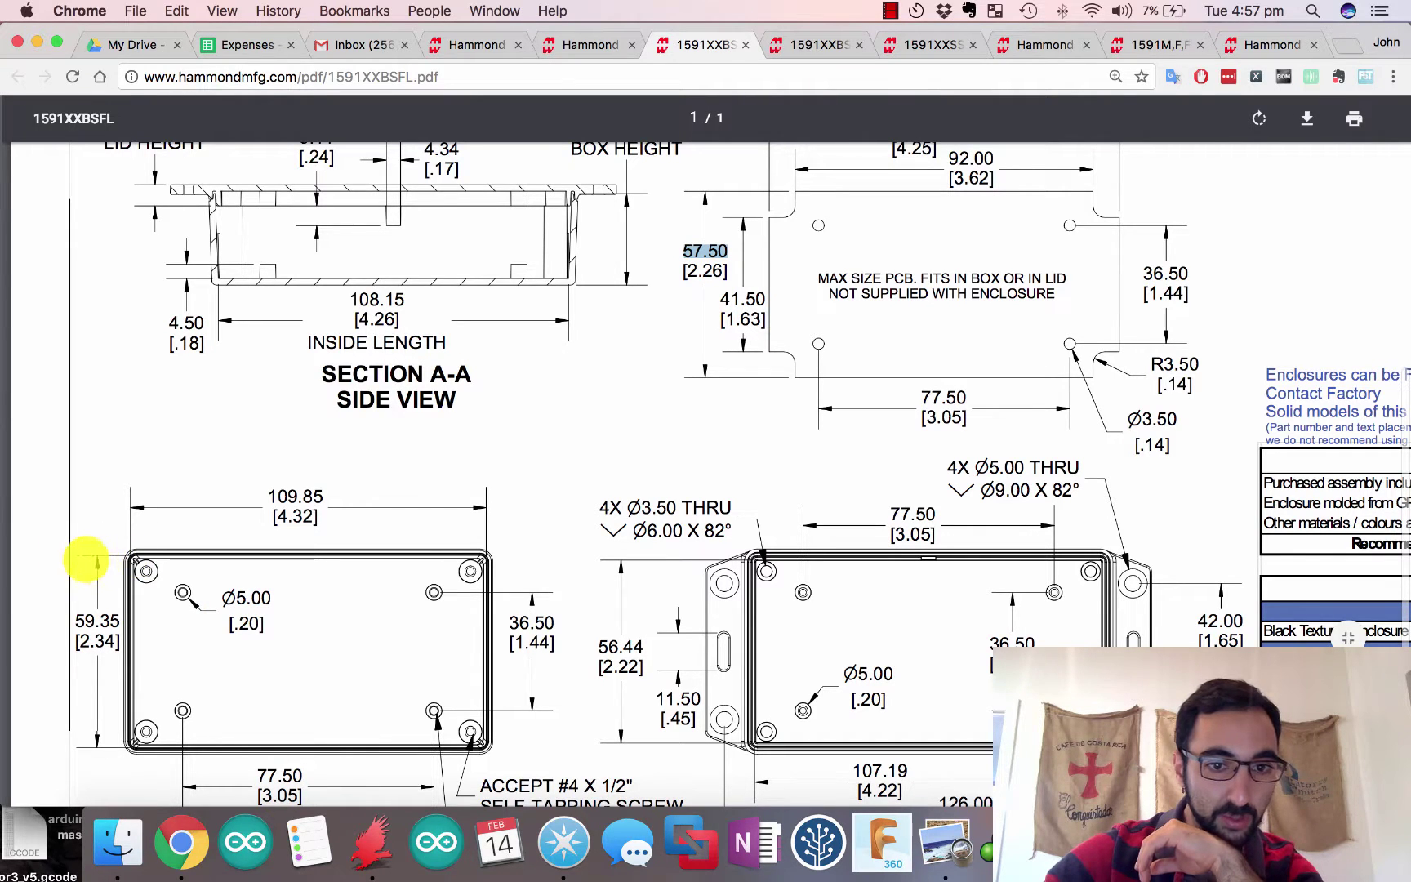
pyautogui.scroll(-1, 382, 557)
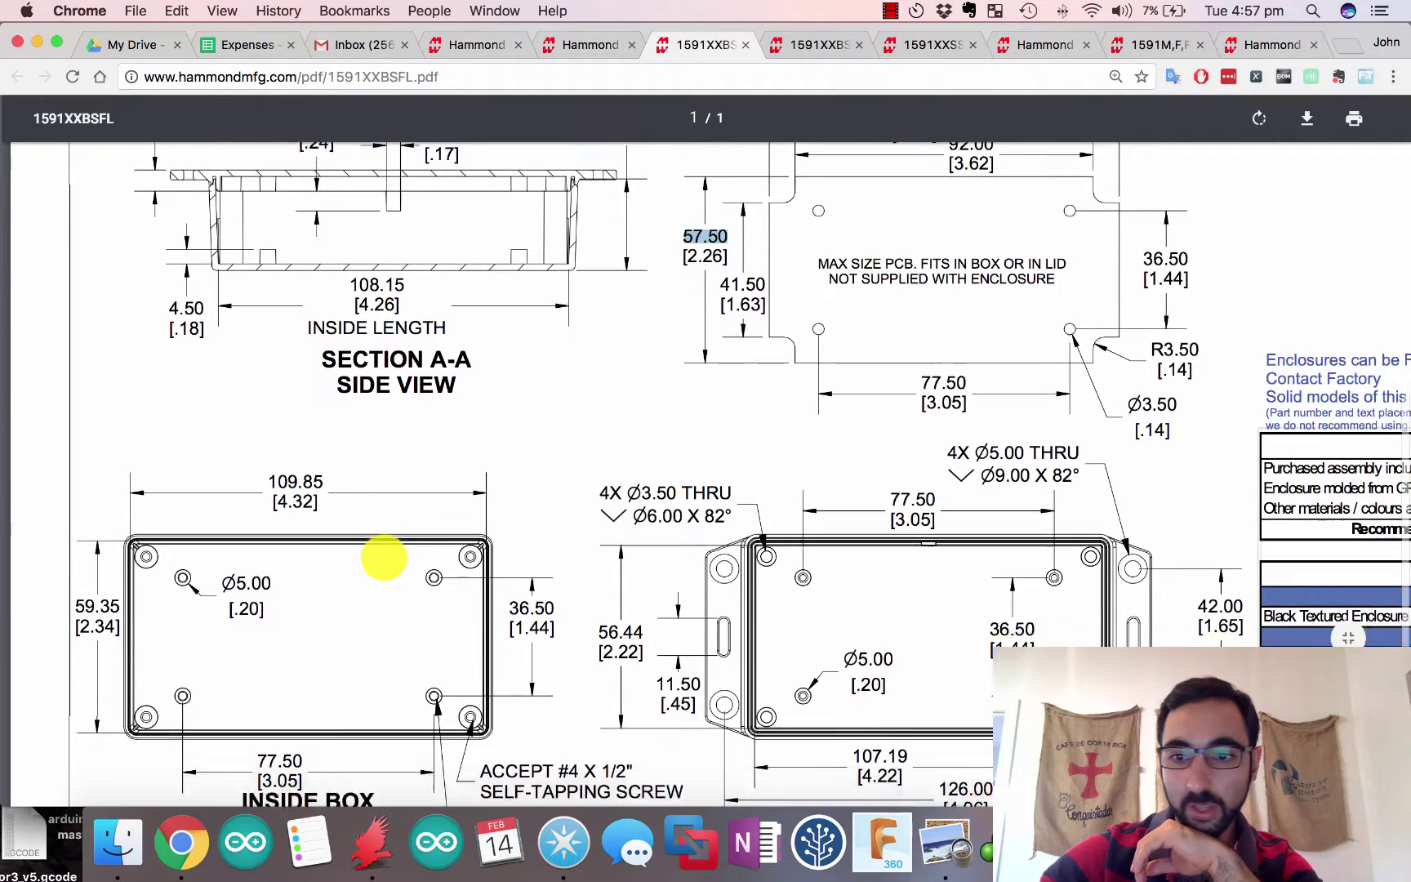
pyautogui.scroll(-1, 384, 557)
pyautogui.scroll(5, 382, 560)
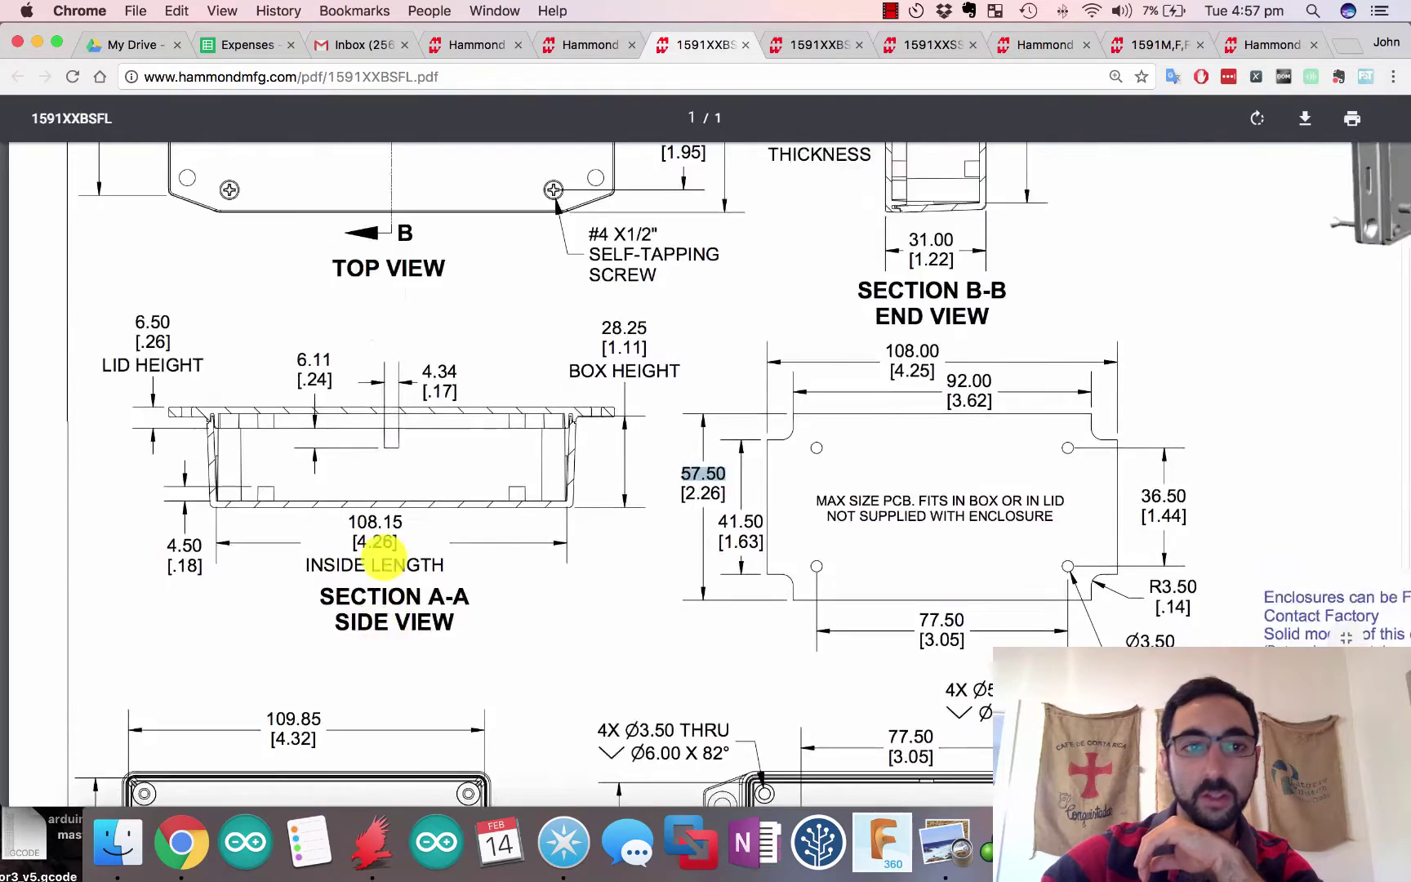
pyautogui.scroll(4, 381, 555)
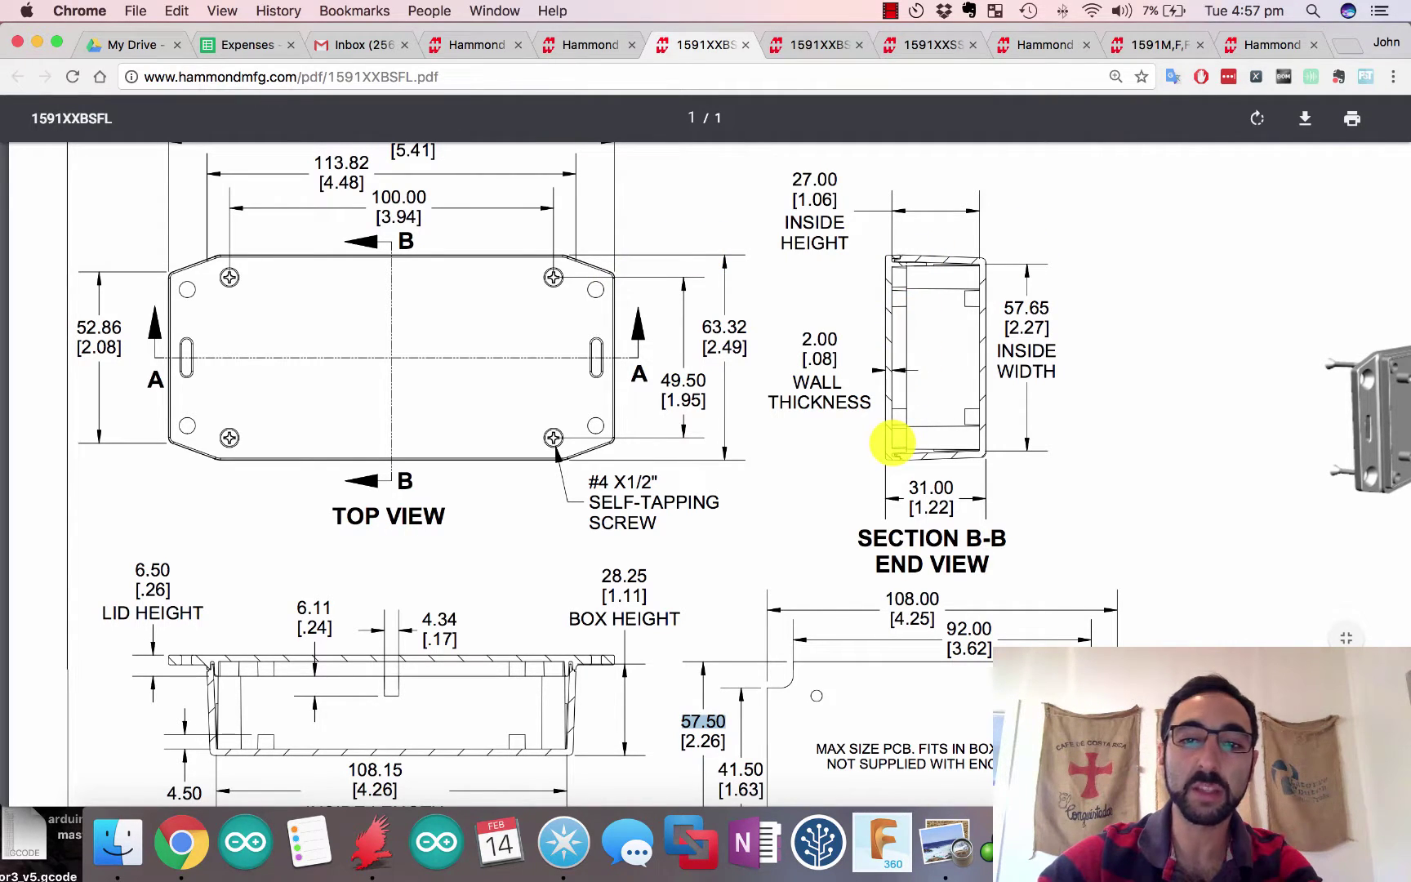
pyautogui.hscroll(5, 856, 457)
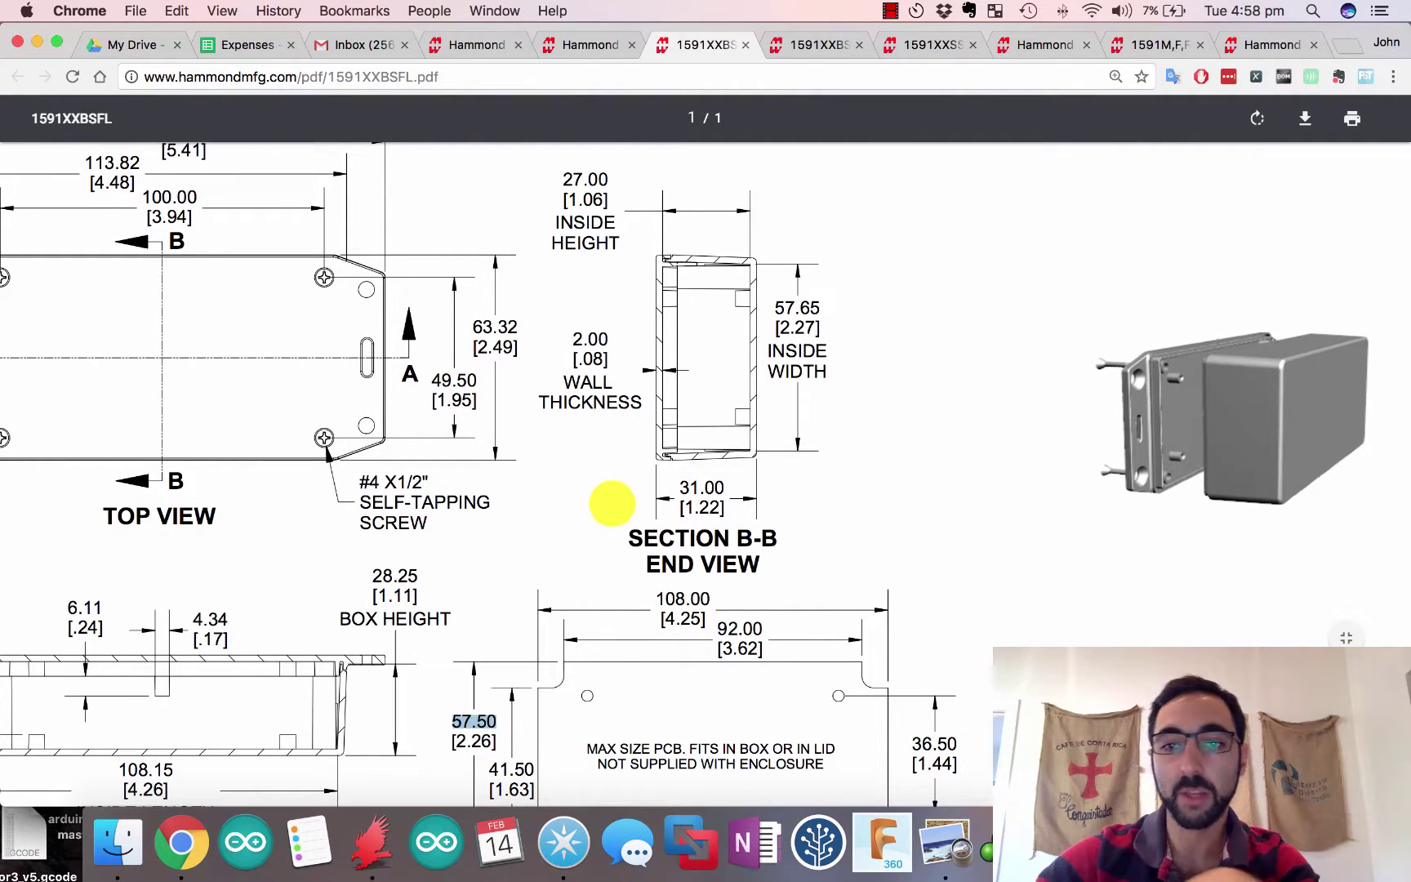
pyautogui.hscroll(-5, 466, 473)
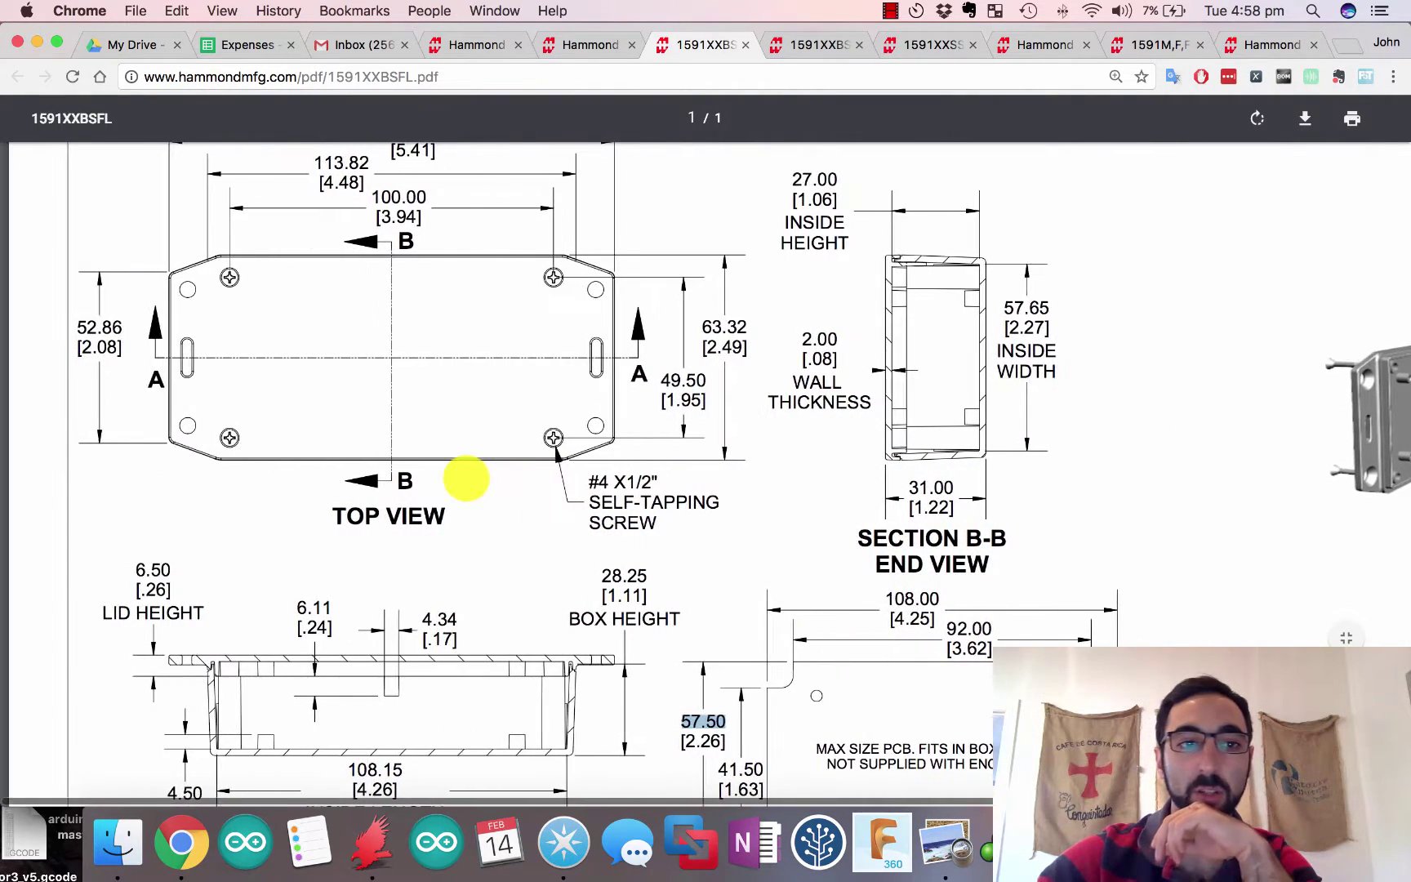
pyautogui.scroll(1, 467, 478)
pyautogui.scroll(1, 467, 477)
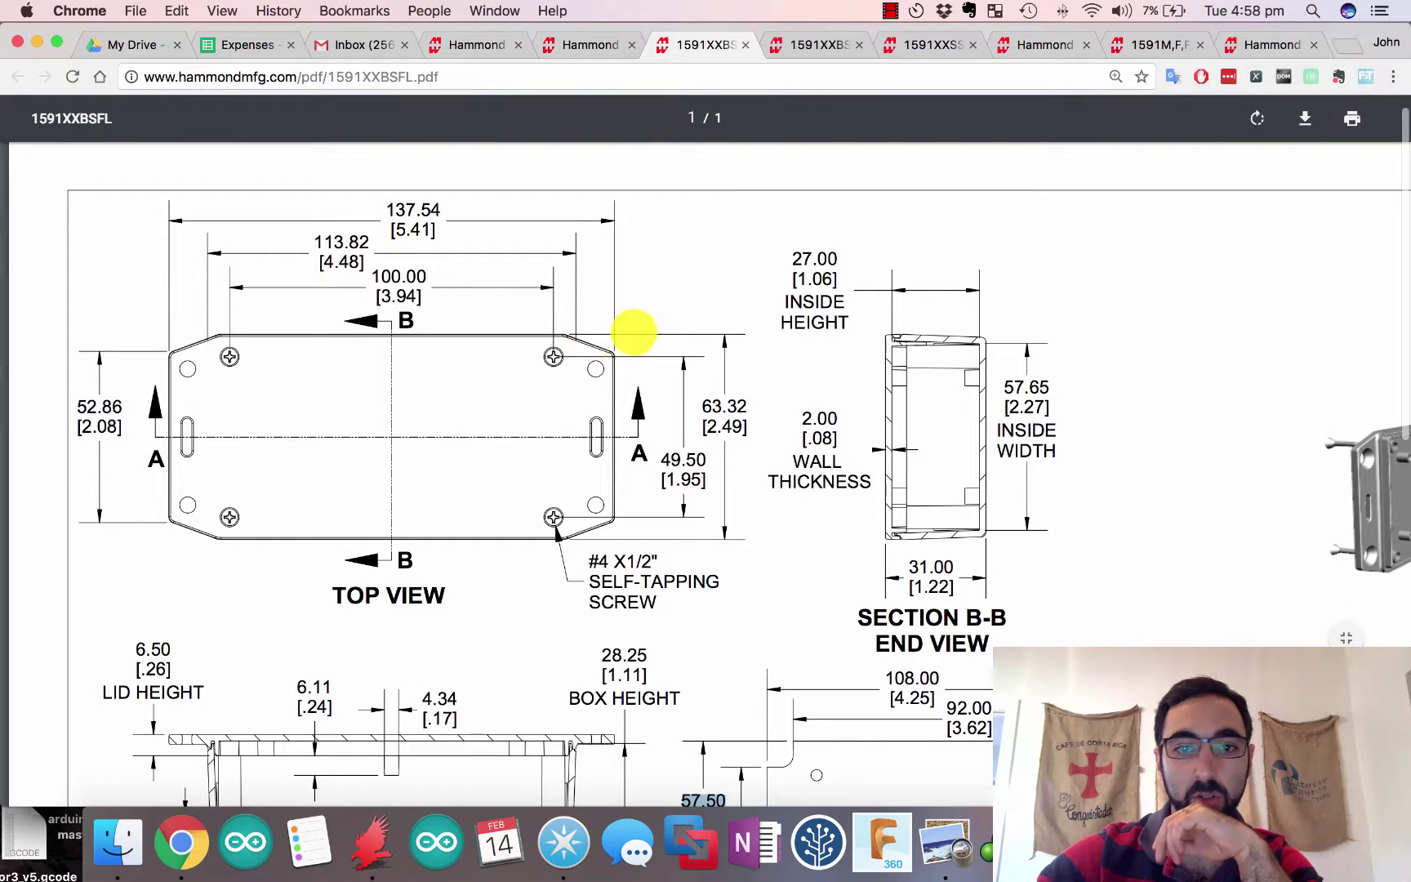
pyautogui.scroll(-3, 769, 413)
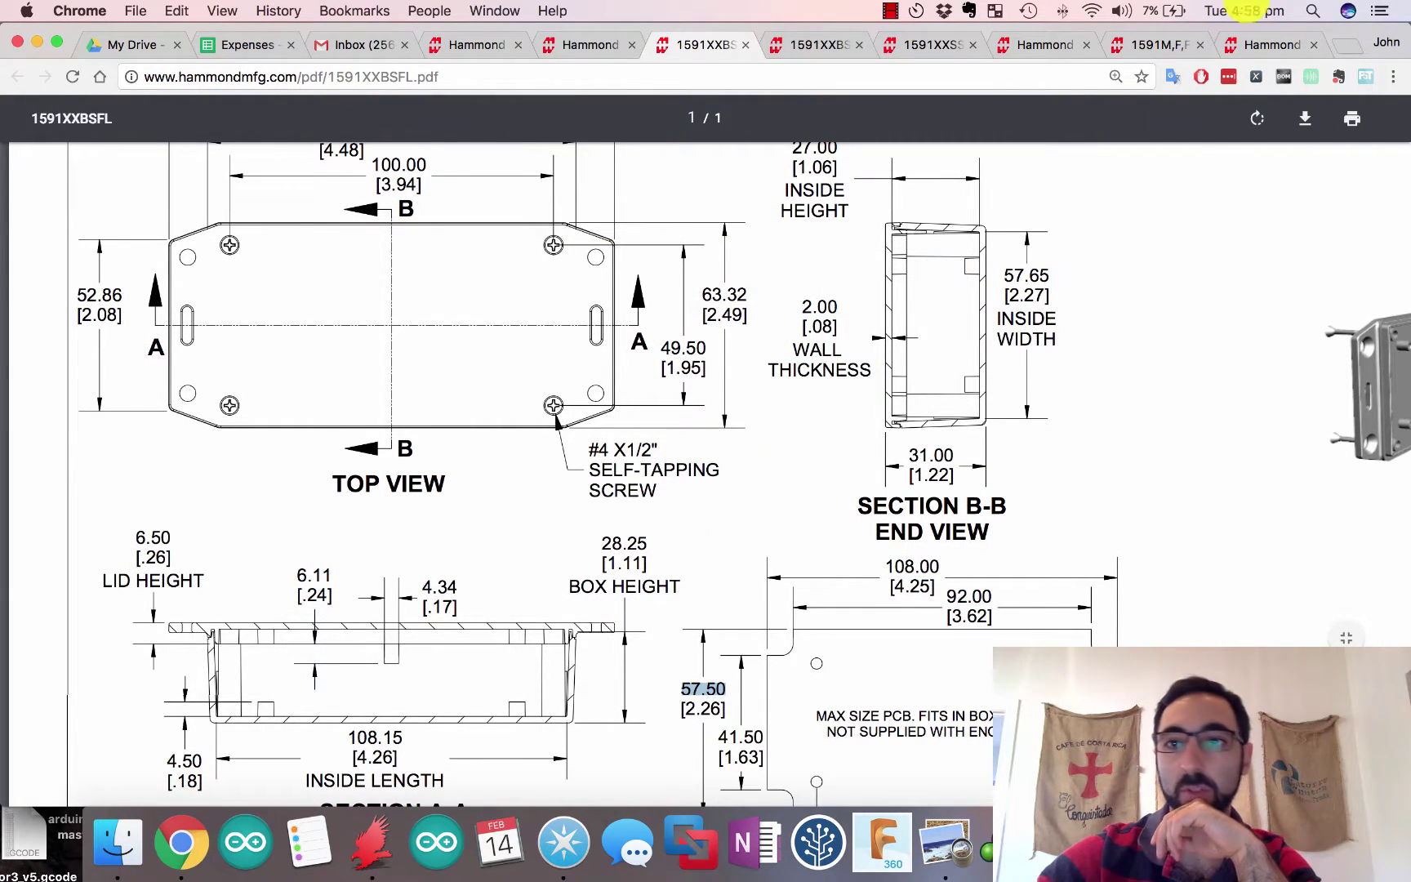
# Launch Calculator and position it over the enclosure drawing
pyautogui.click(1313, 10)
pyautogui.write('cal')
pyautogui.press('Return')
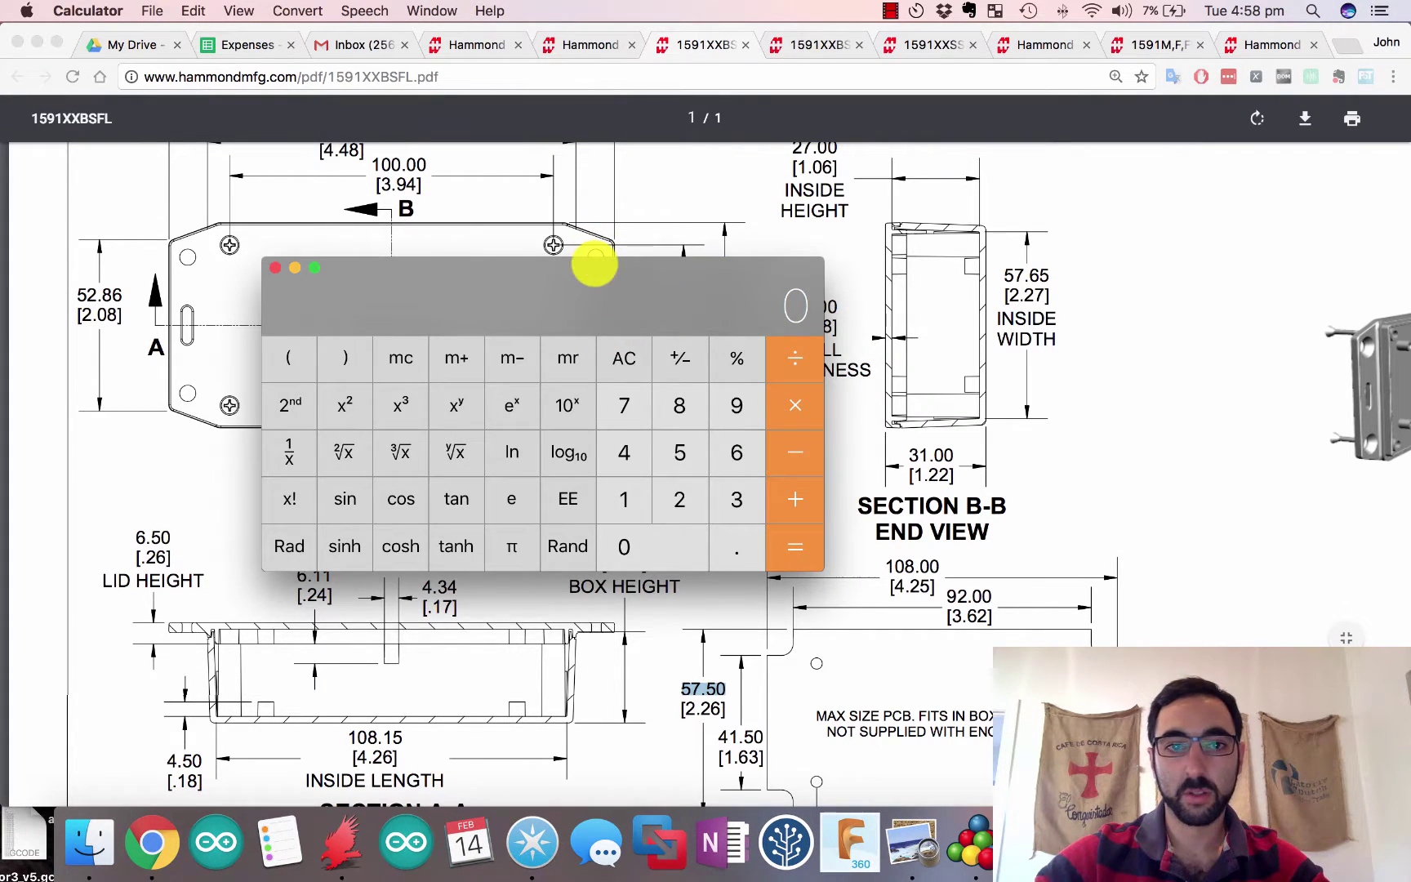
pyautogui.moveTo(592, 259); pyautogui.dragTo(476, 435)
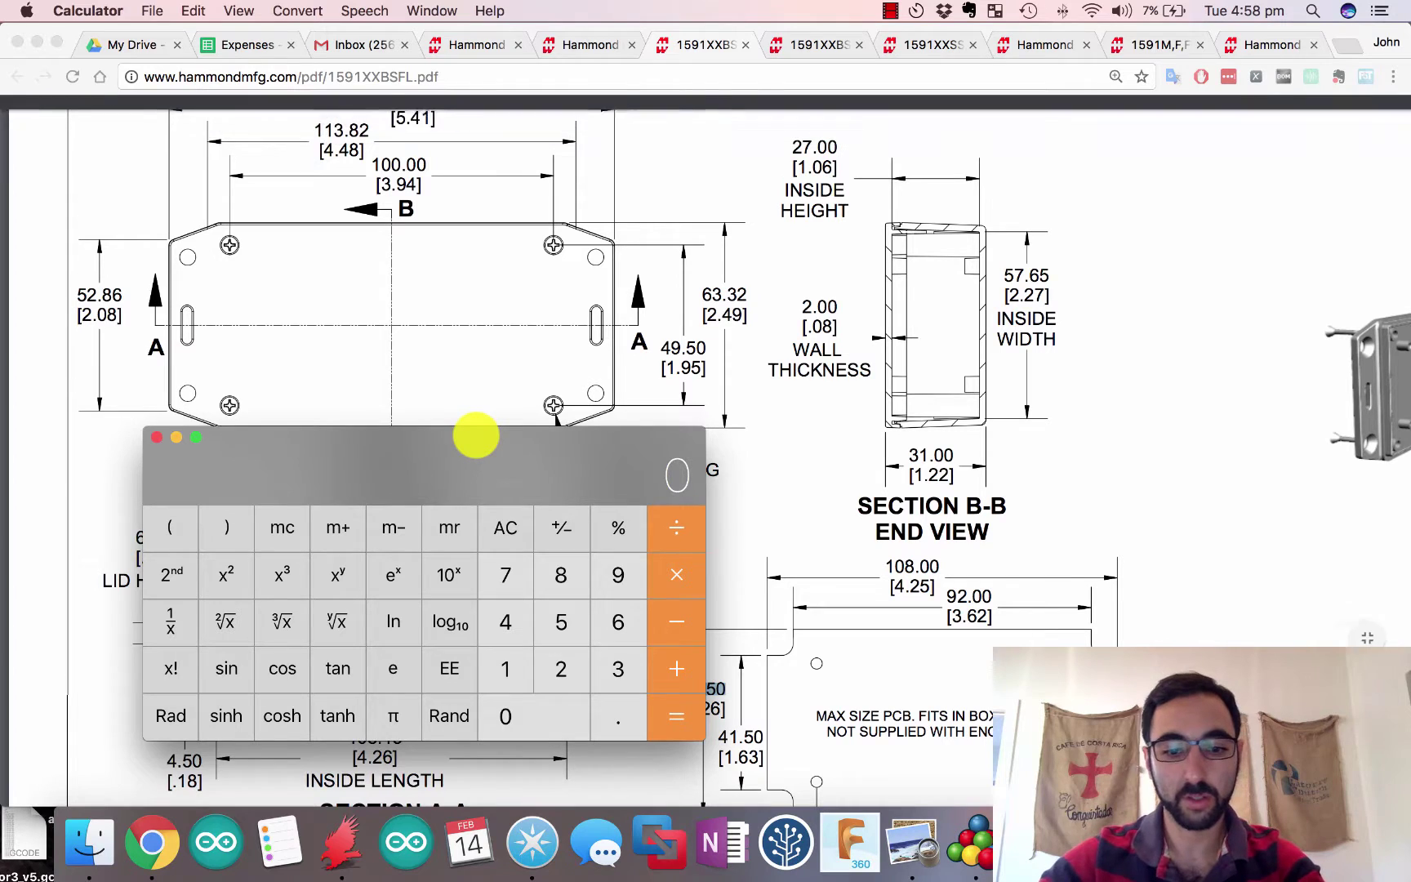
# Calculate 63.32 − 57.5 = 5.82 and halve it to 2.91
pyautogui.write('63.32-')
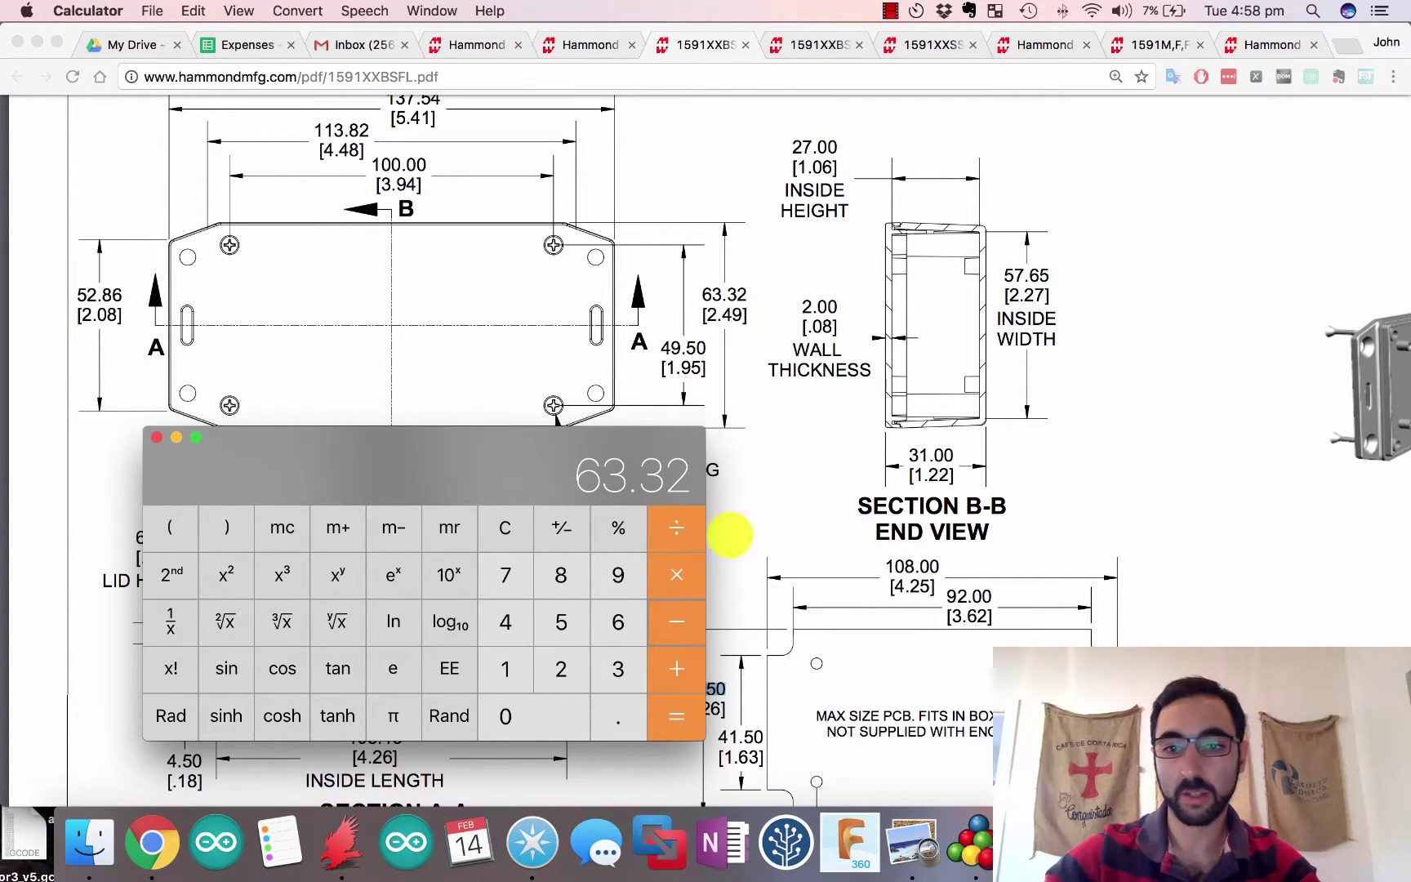
pyautogui.moveTo(556, 446); pyautogui.dragTo(573, 338)
pyautogui.write('57')
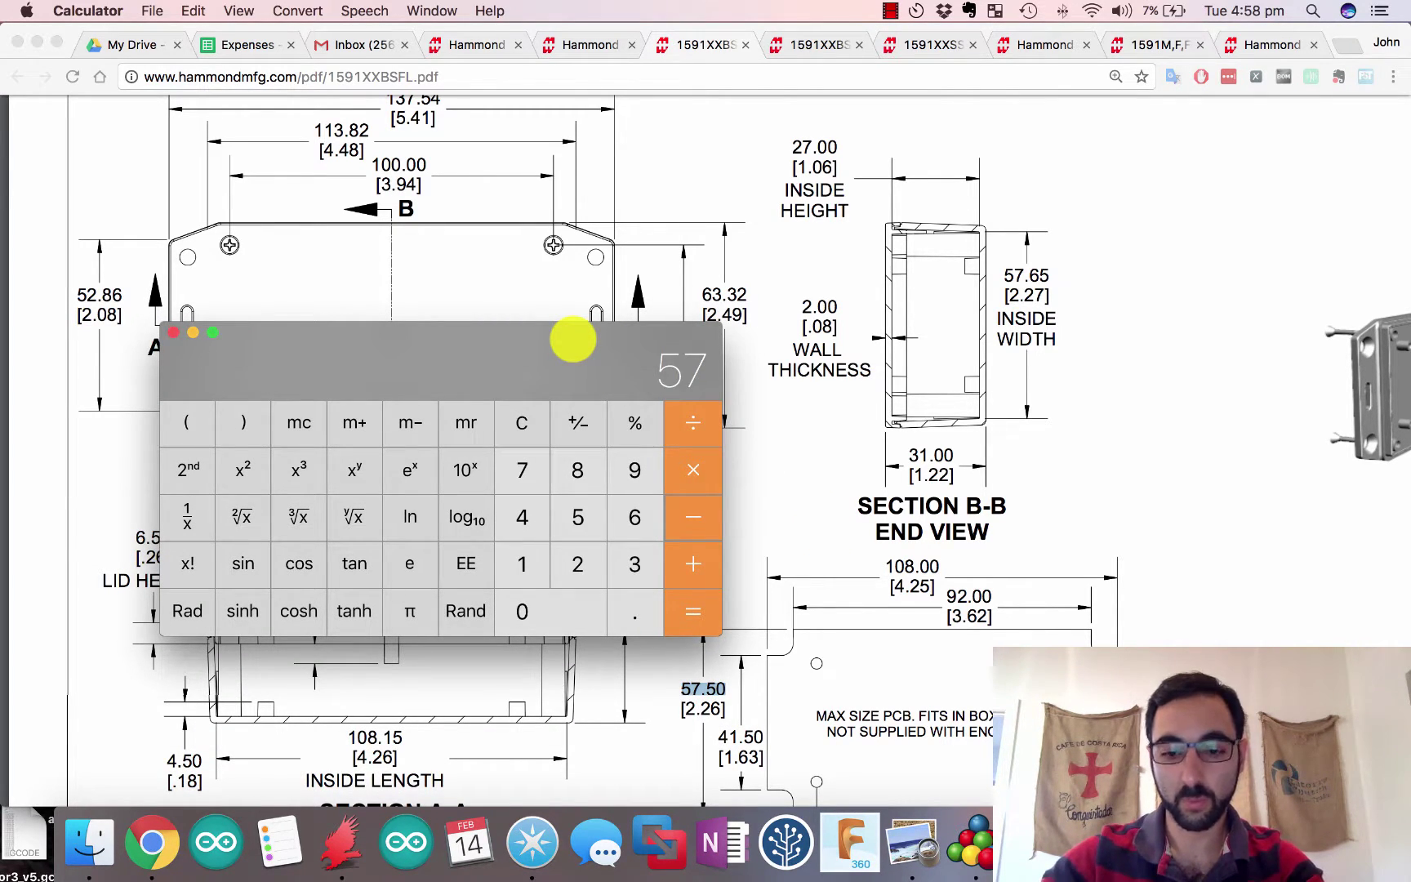
pyautogui.write('.5')
pyautogui.press('Return')
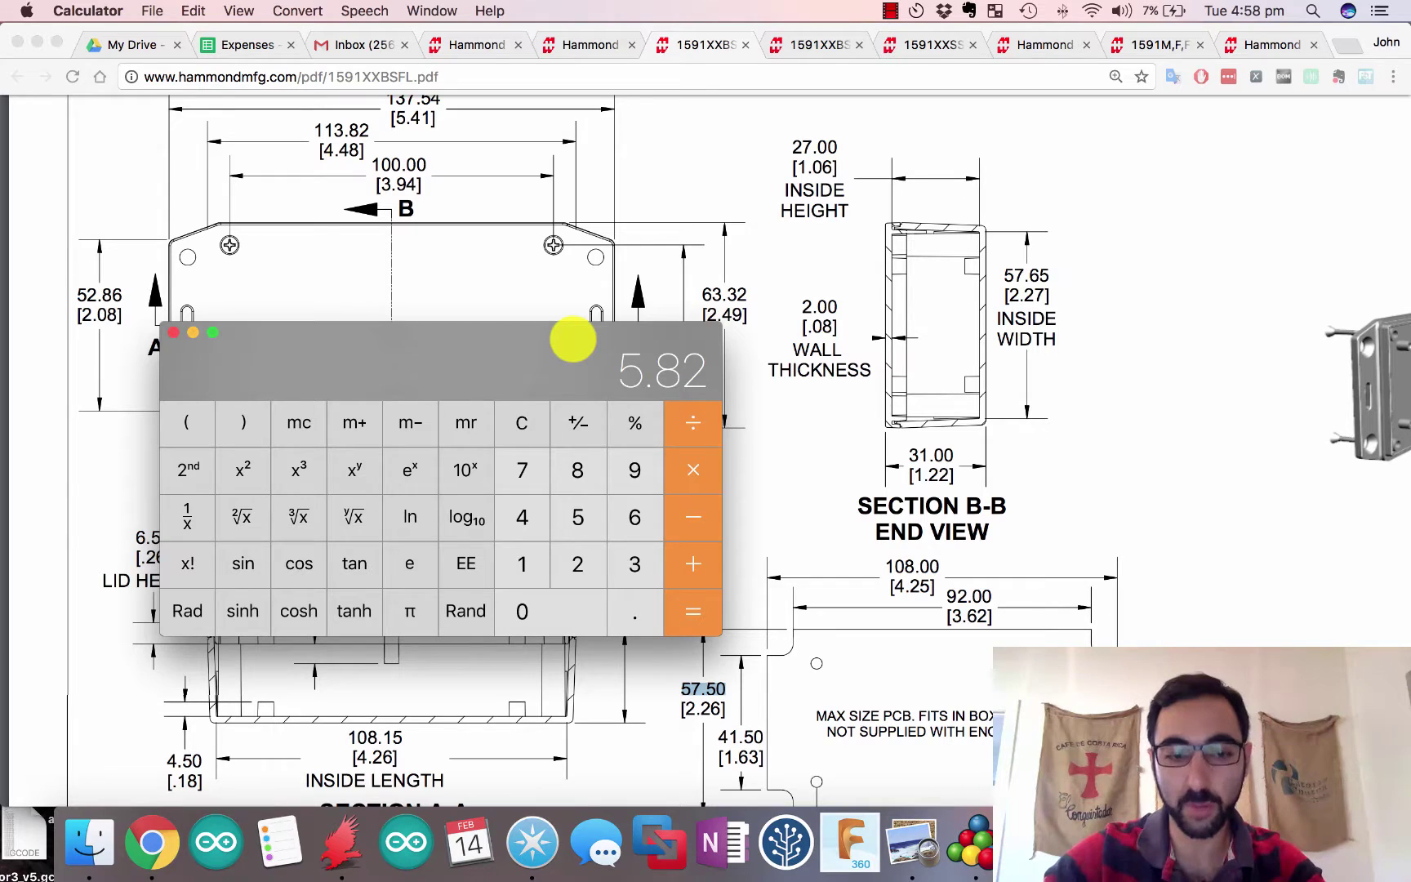
pyautogui.press('Return')
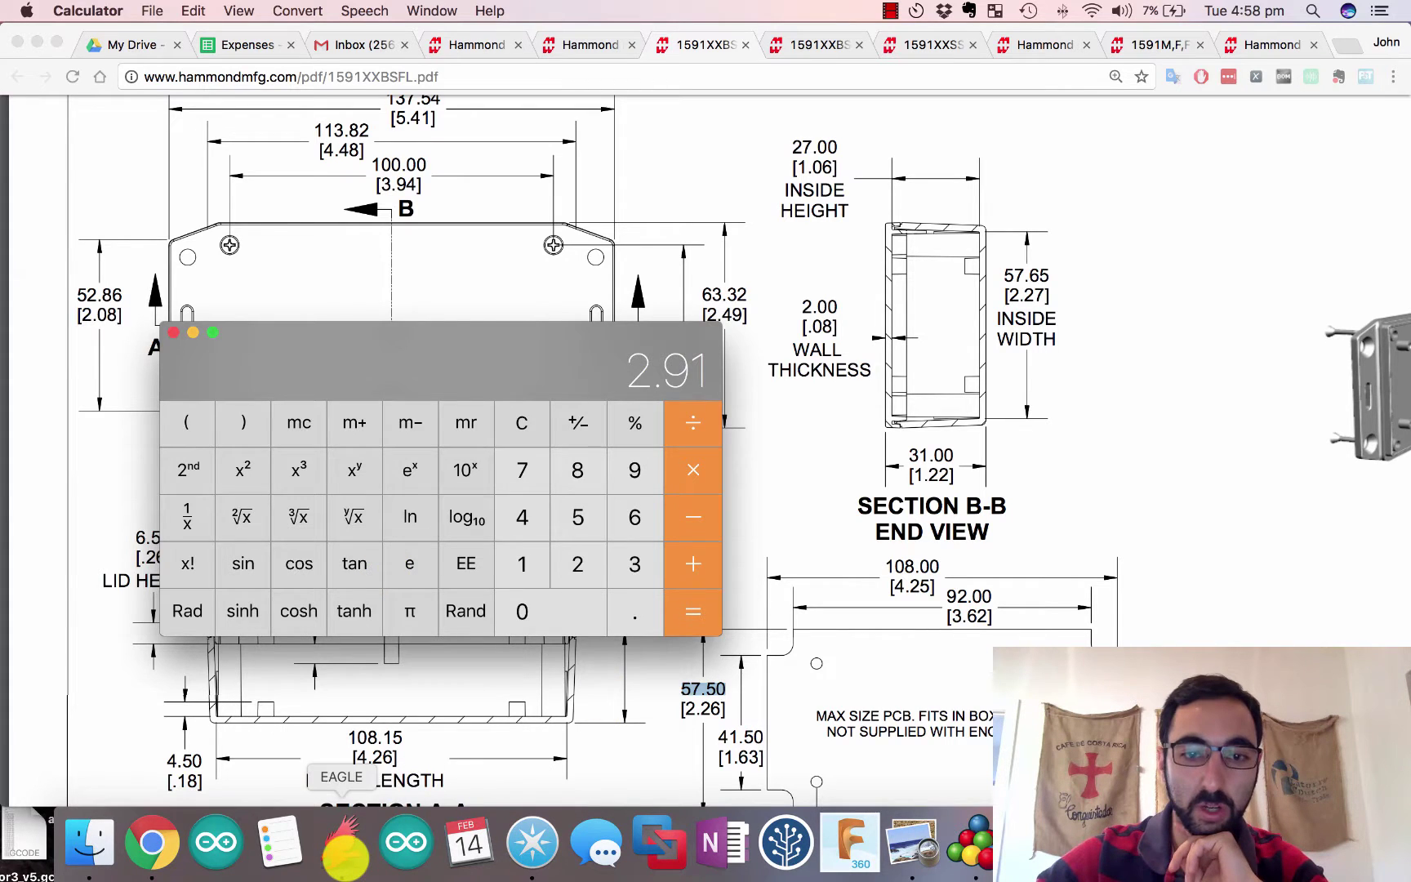
pyautogui.click(343, 846)
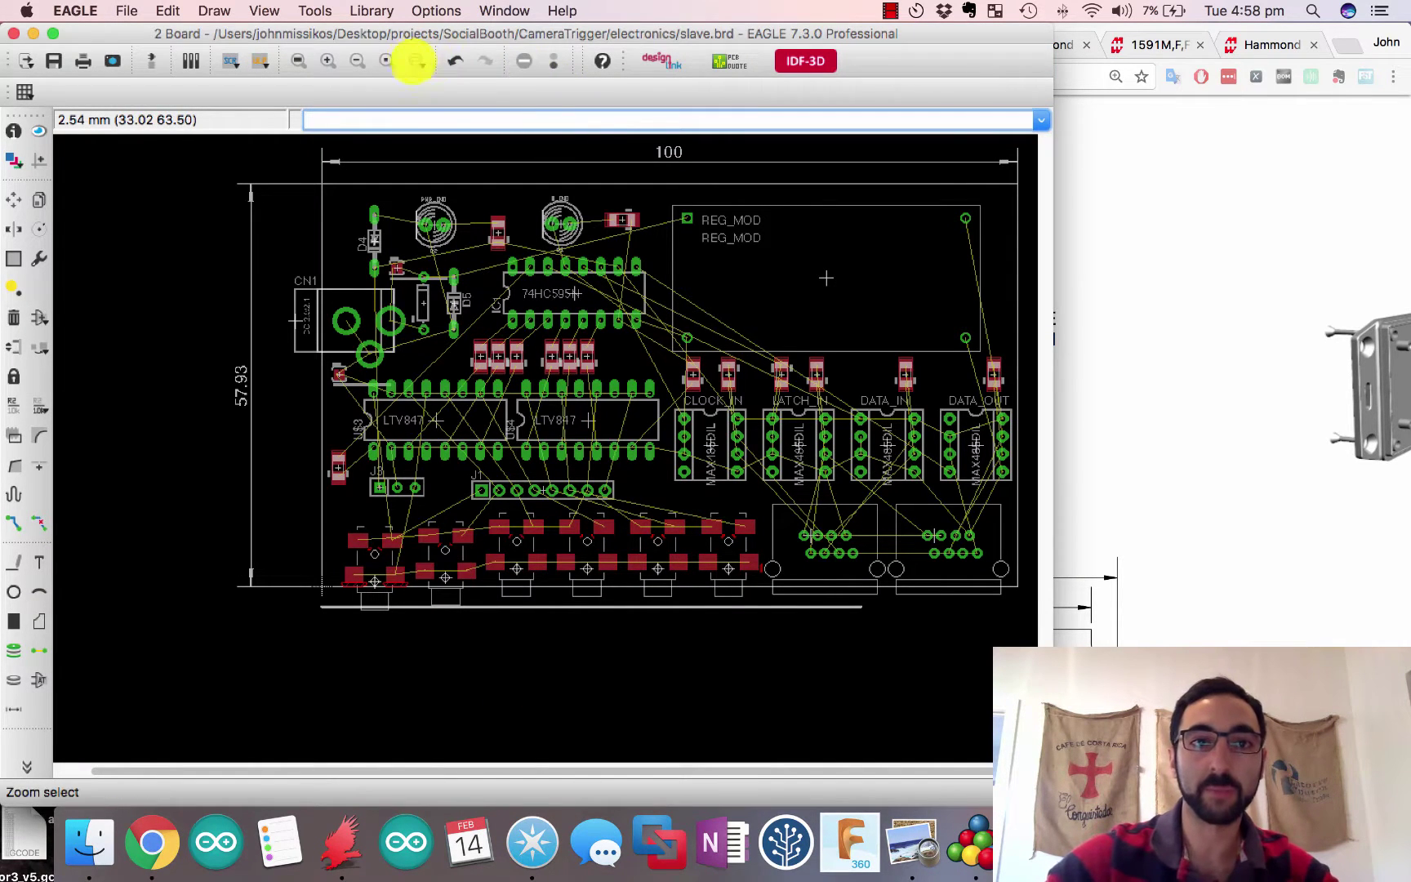
# Zoom into the board's lower edge and the pads running along it
pyautogui.click(415, 61)
pyautogui.moveTo(297, 495); pyautogui.dragTo(570, 634)
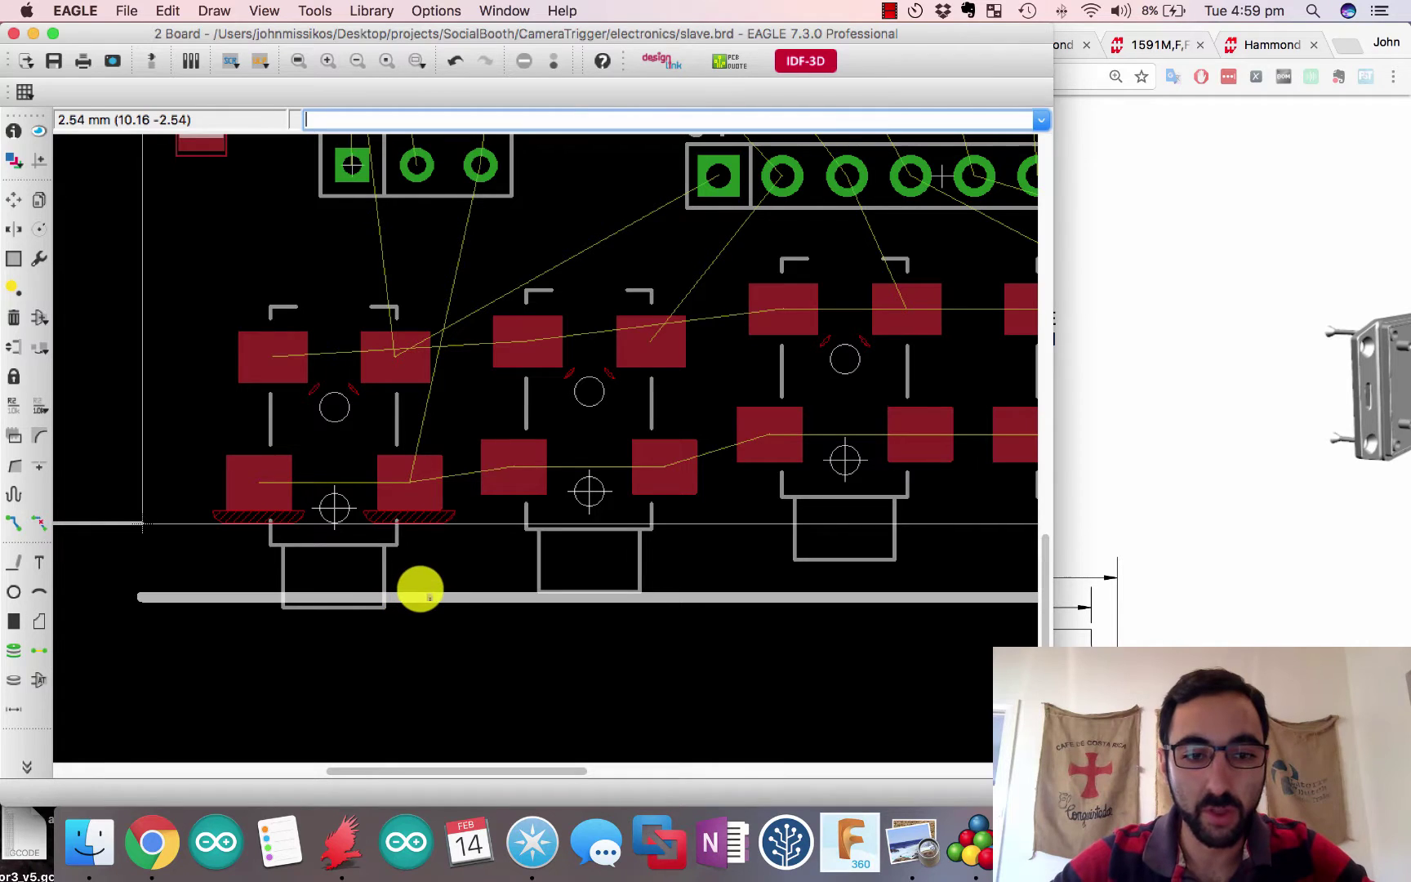
# Set the bottom outline wire from (0, −2.91) to (77.5, −2.91), checking 2.91 in Calculator
pyautogui.rightClick(422, 602)
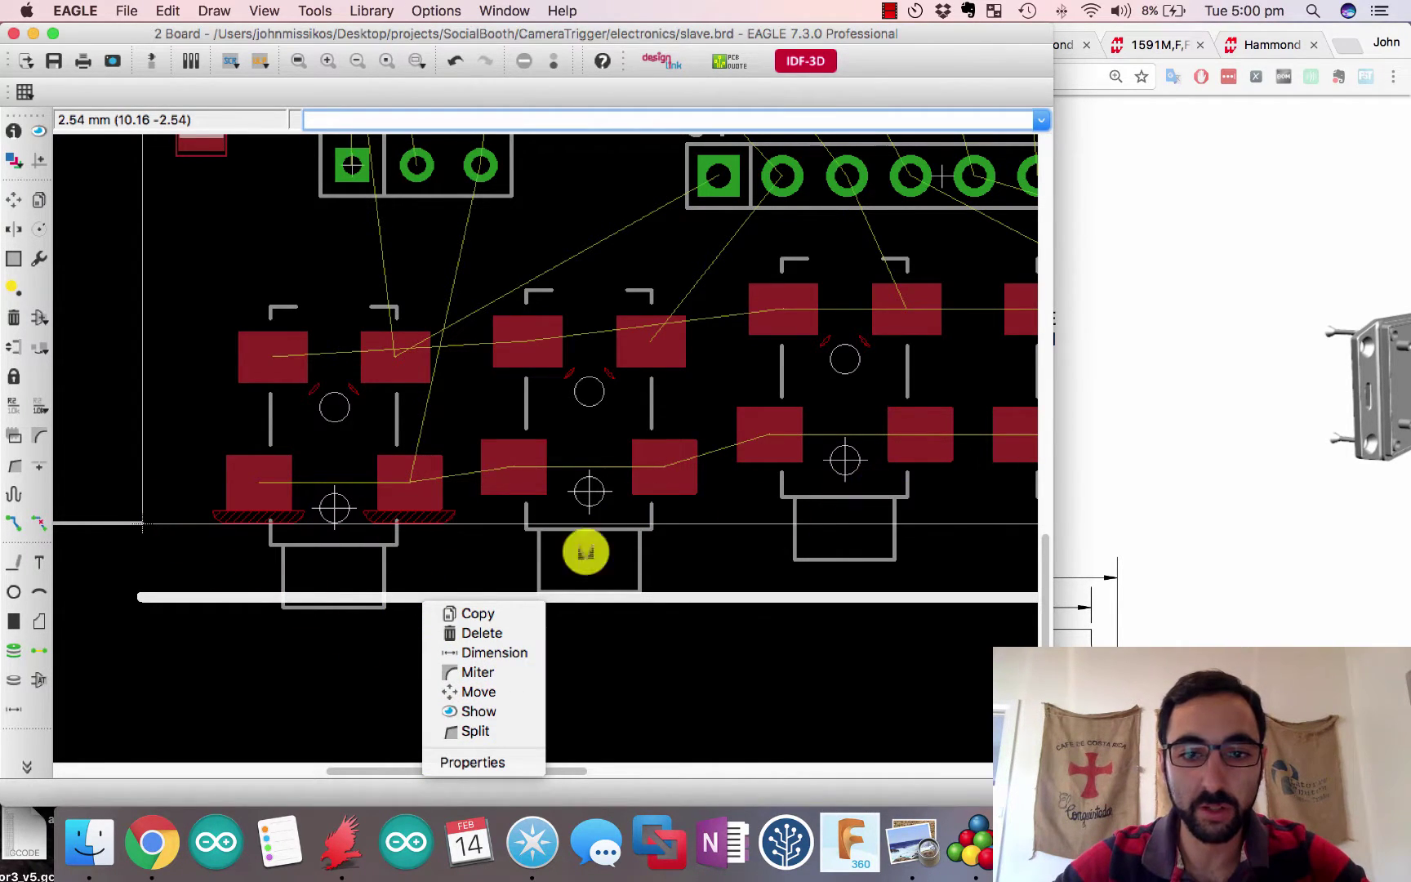
pyautogui.click(471, 761)
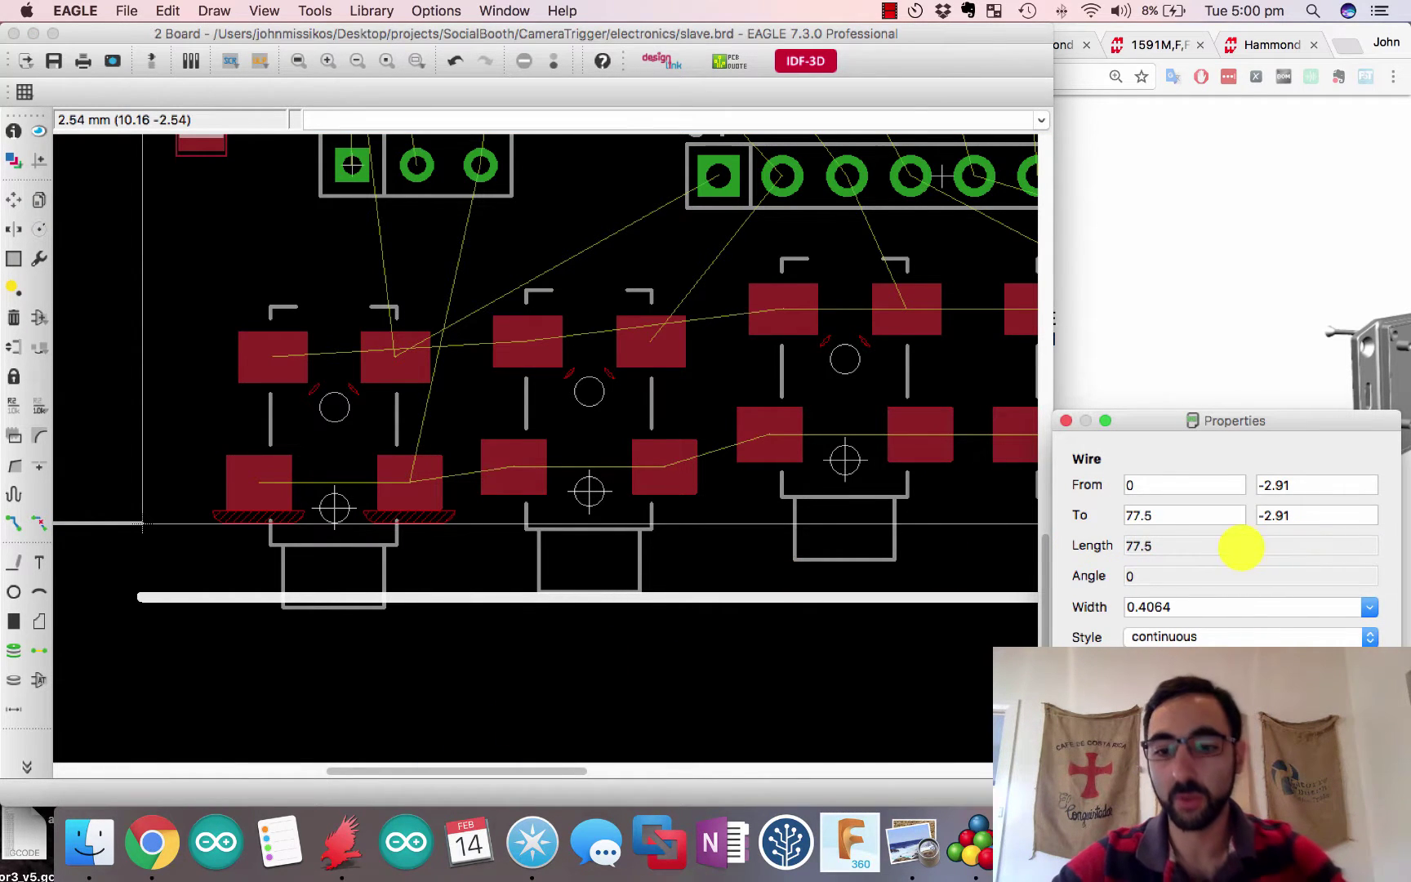
pyautogui.press('super+Tab')
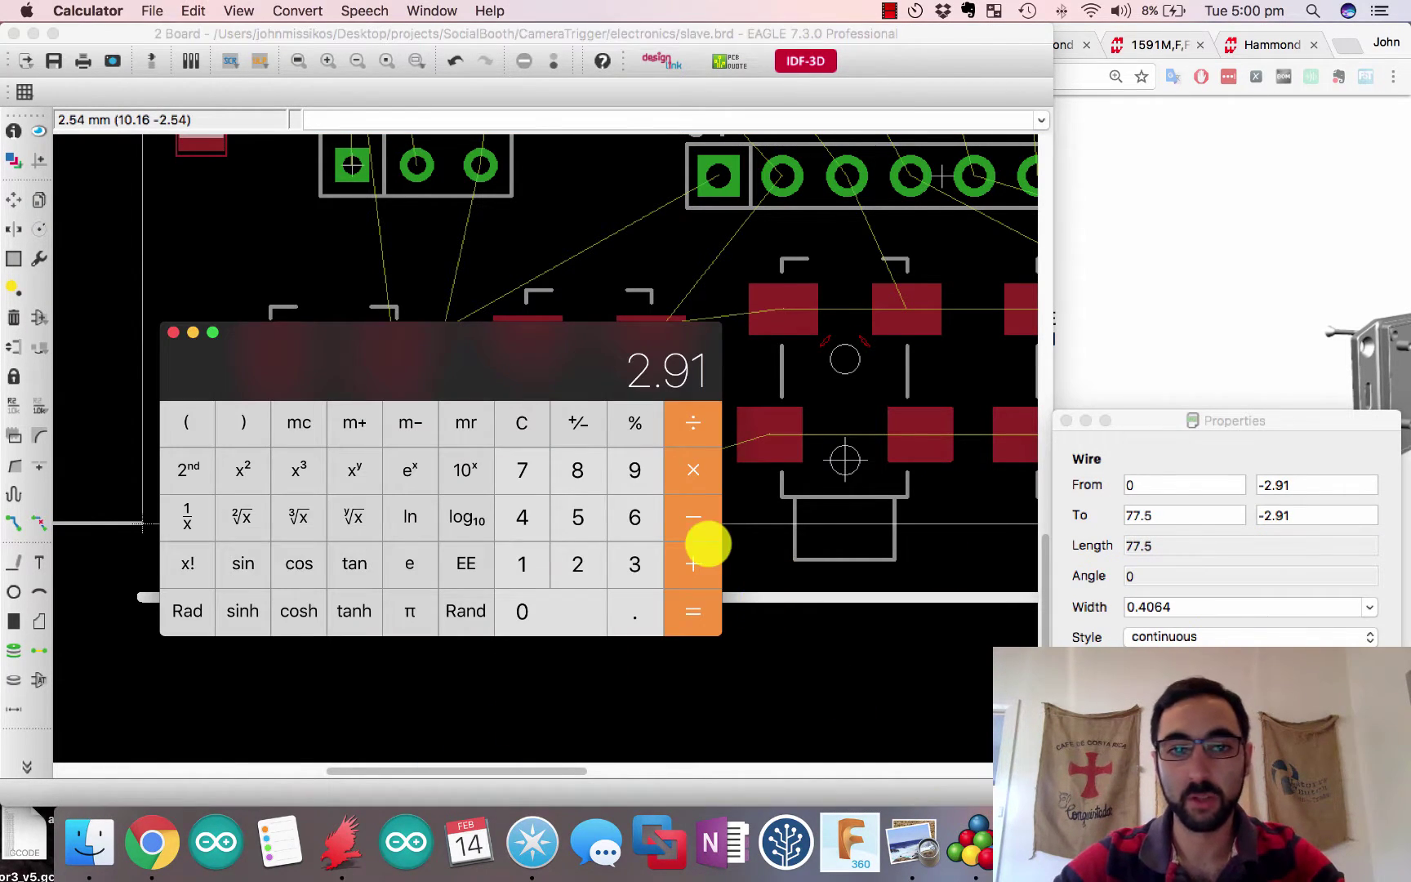
pyautogui.click(1152, 425)
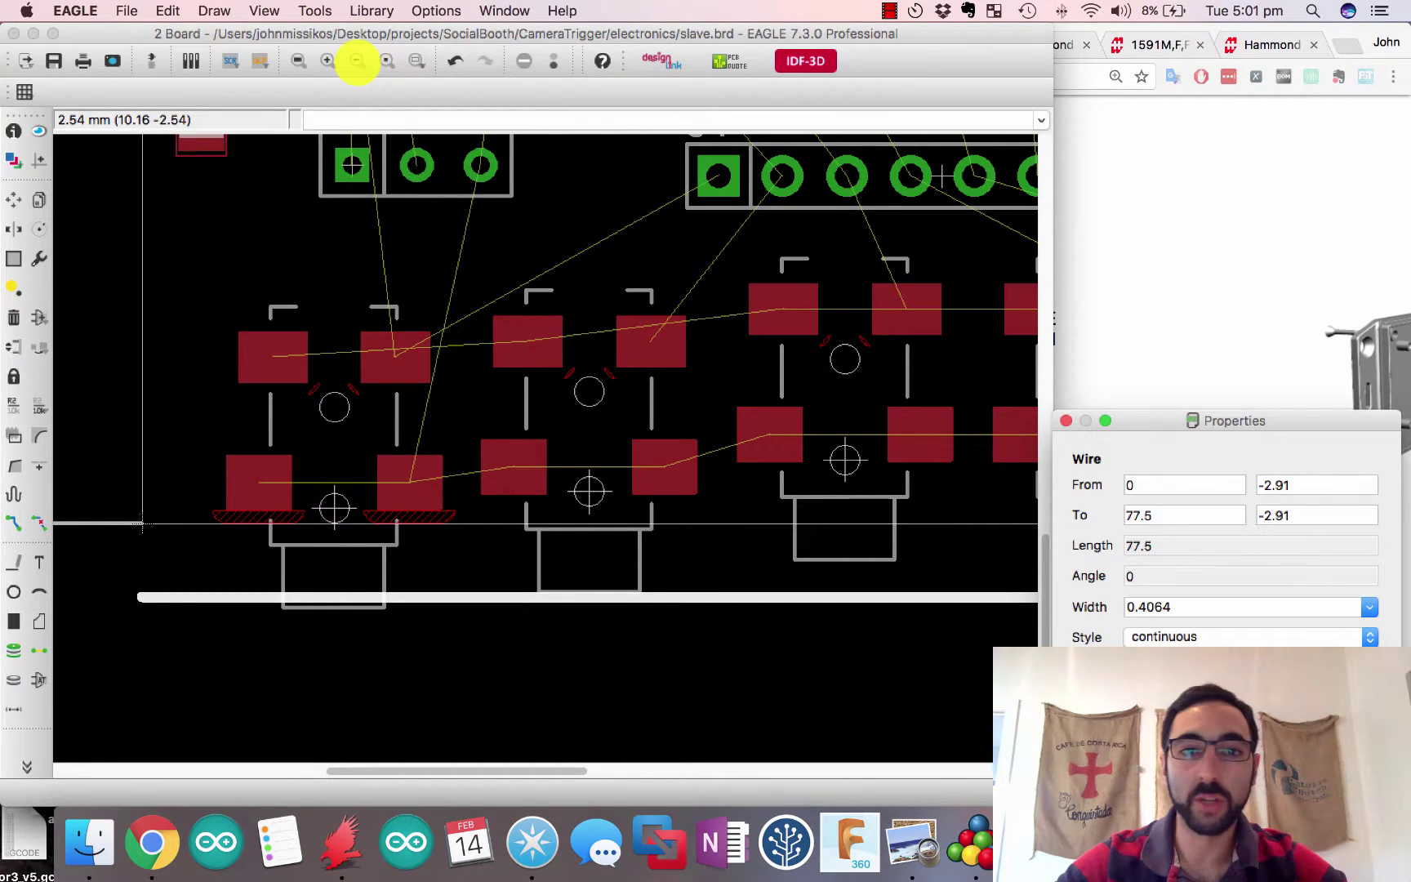
# Confirm the −2.91 bottom line, zoom out to the whole board, and narrow EAGLE beside Hammond's drawing
pyautogui.press('Return')
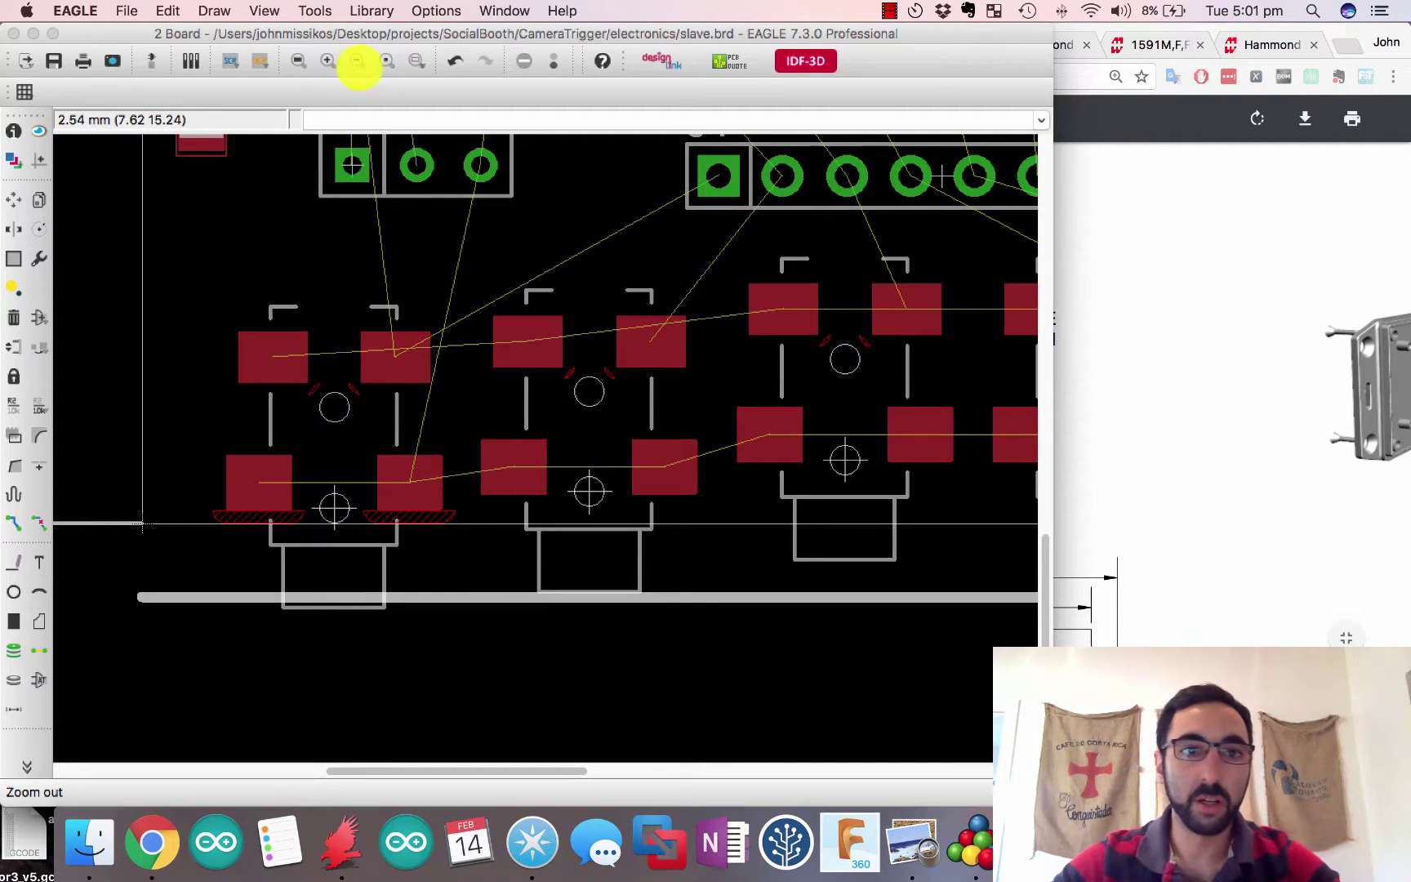
pyautogui.click(358, 61)
pyautogui.click(357, 61)
pyautogui.hscroll(3, 614, 362)
pyautogui.scroll(2, 614, 362)
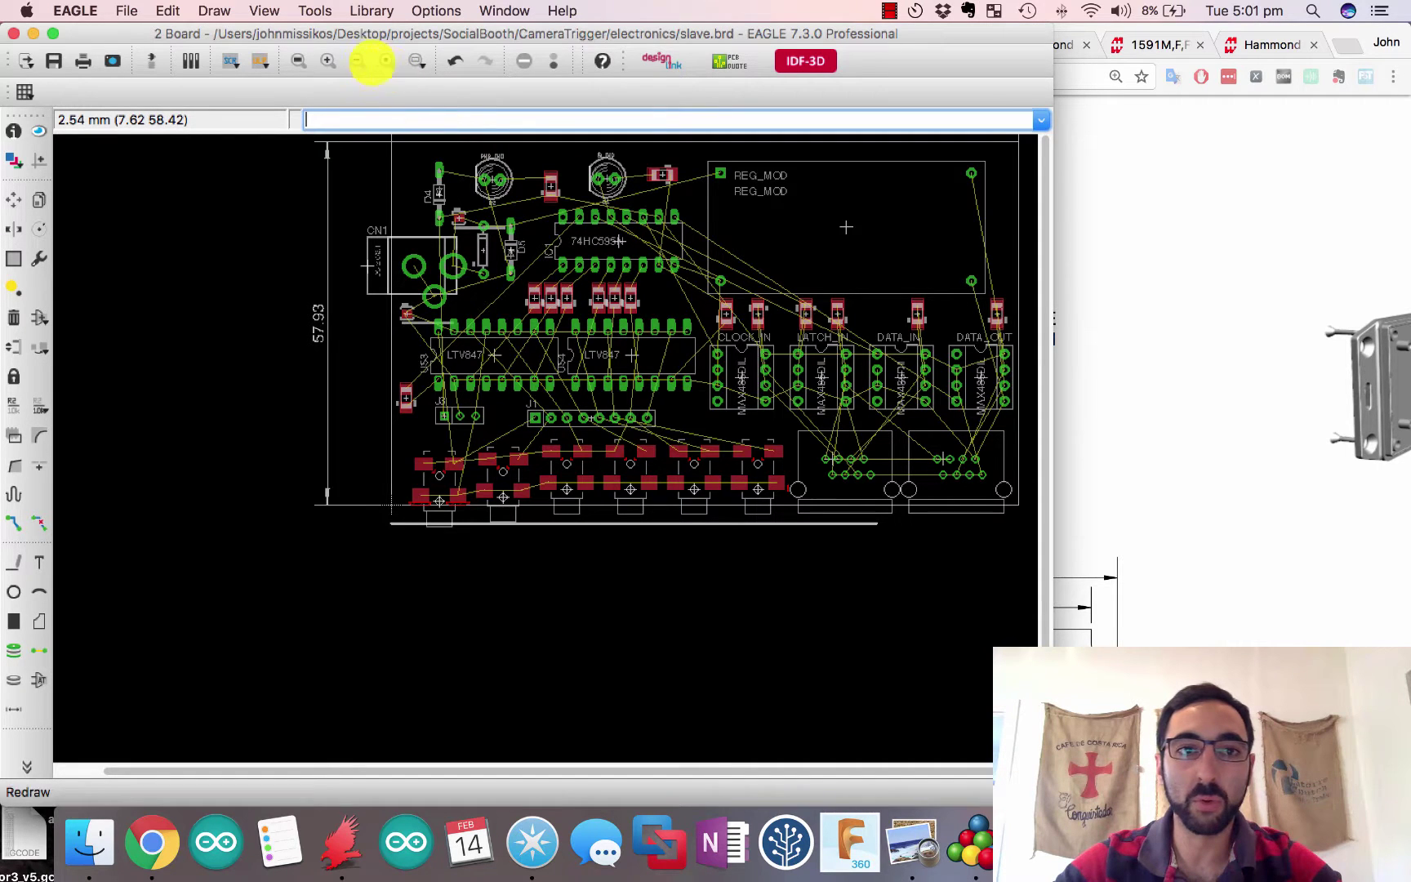
pyautogui.click(358, 60)
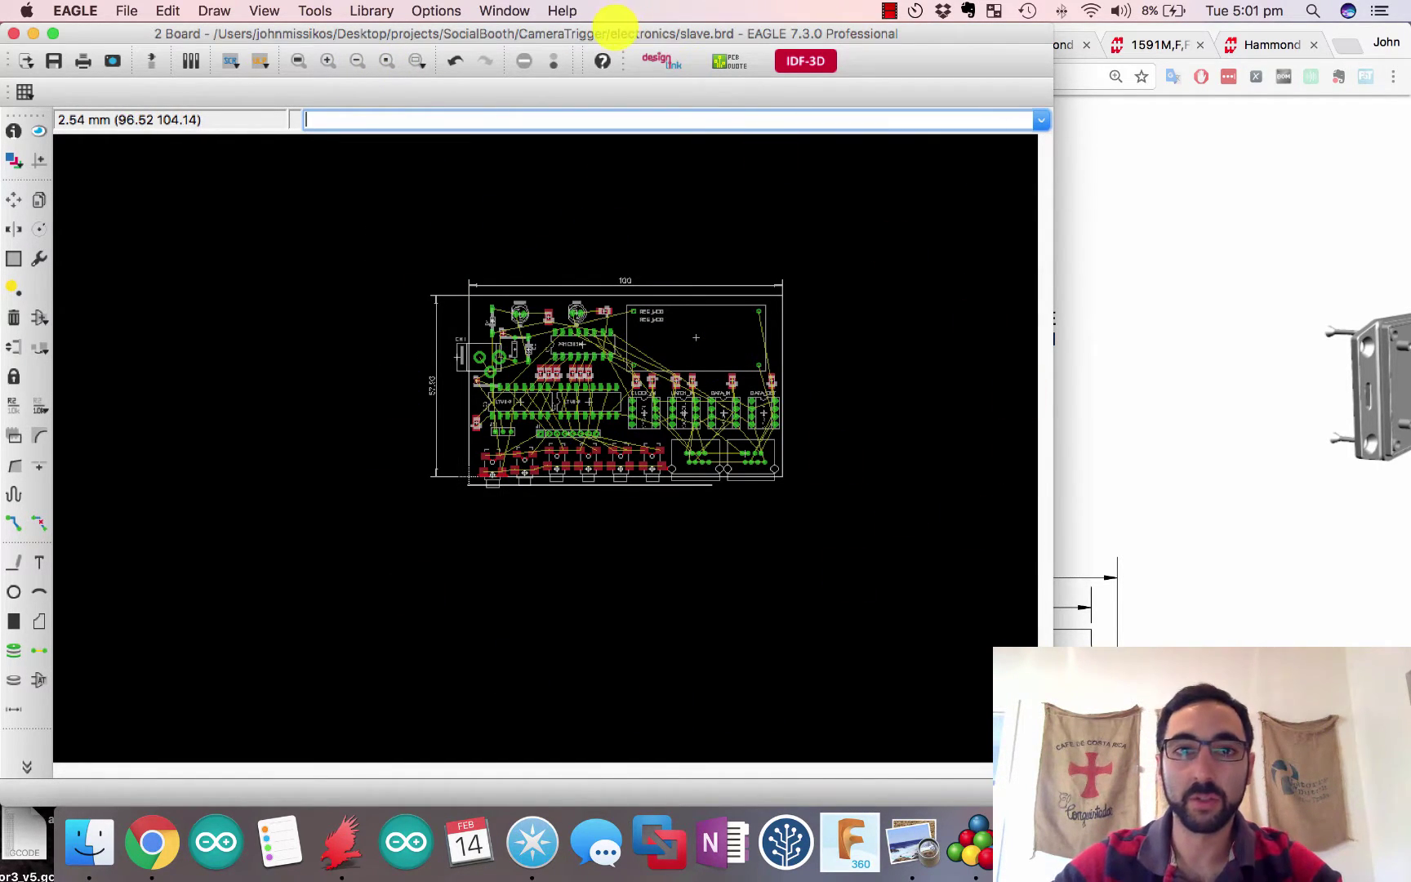
pyautogui.moveTo(623, 32)
pyautogui.mouseDown()
pyautogui.moveTo(4, 131)
pyautogui.moveTo(227, 69)
pyautogui.moveTo(654, 33)
pyautogui.moveTo(629, 28)
pyautogui.mouseUp()
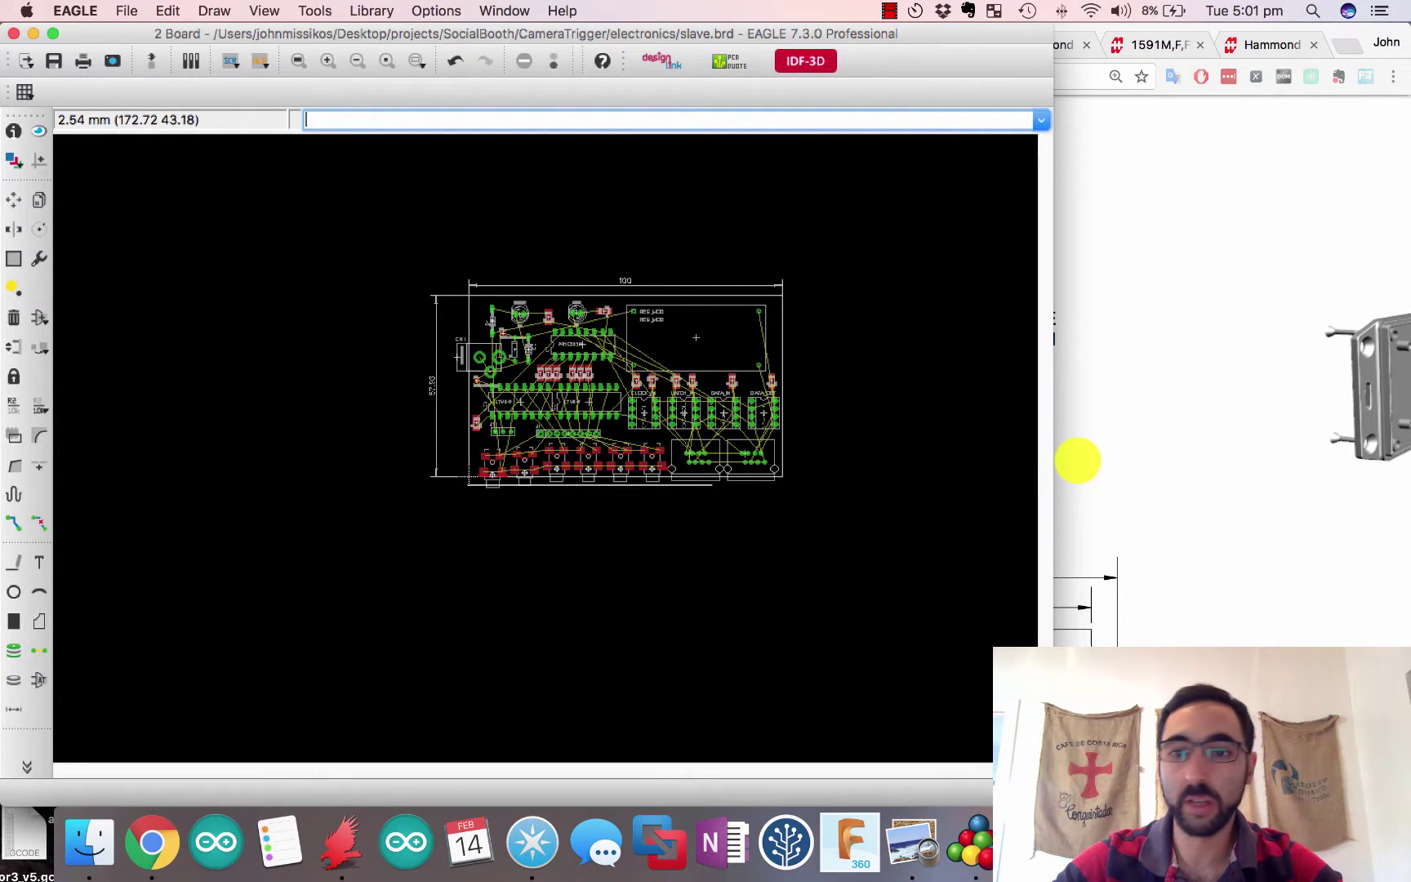
pyautogui.moveTo(1054, 457); pyautogui.dragTo(581, 508)
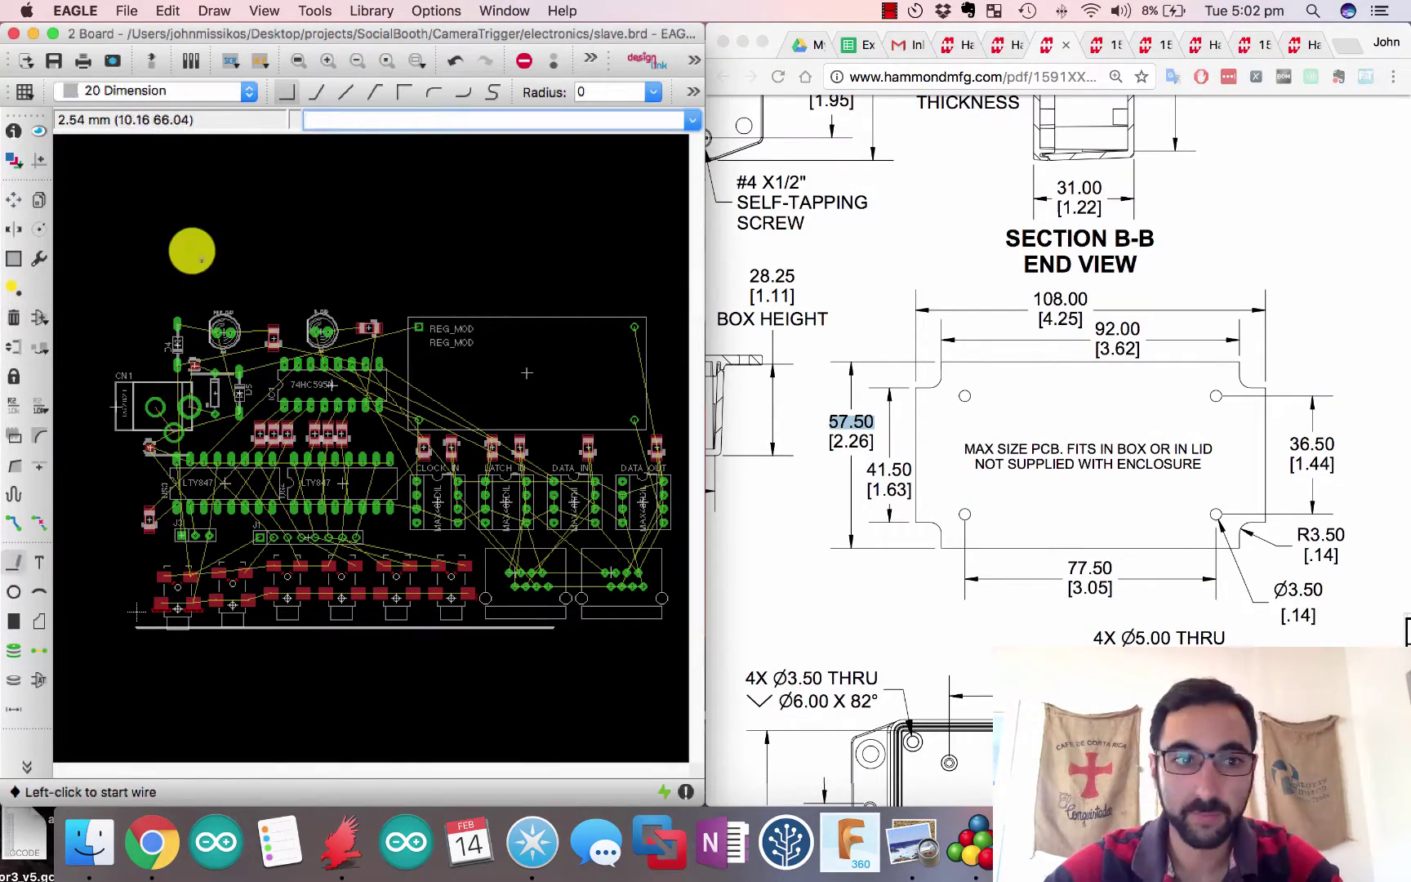
# Move the new 3.5 mm drill hole and confirm its properties, entering 22.5 in Calculator
pyautogui.rightClick(143, 332)
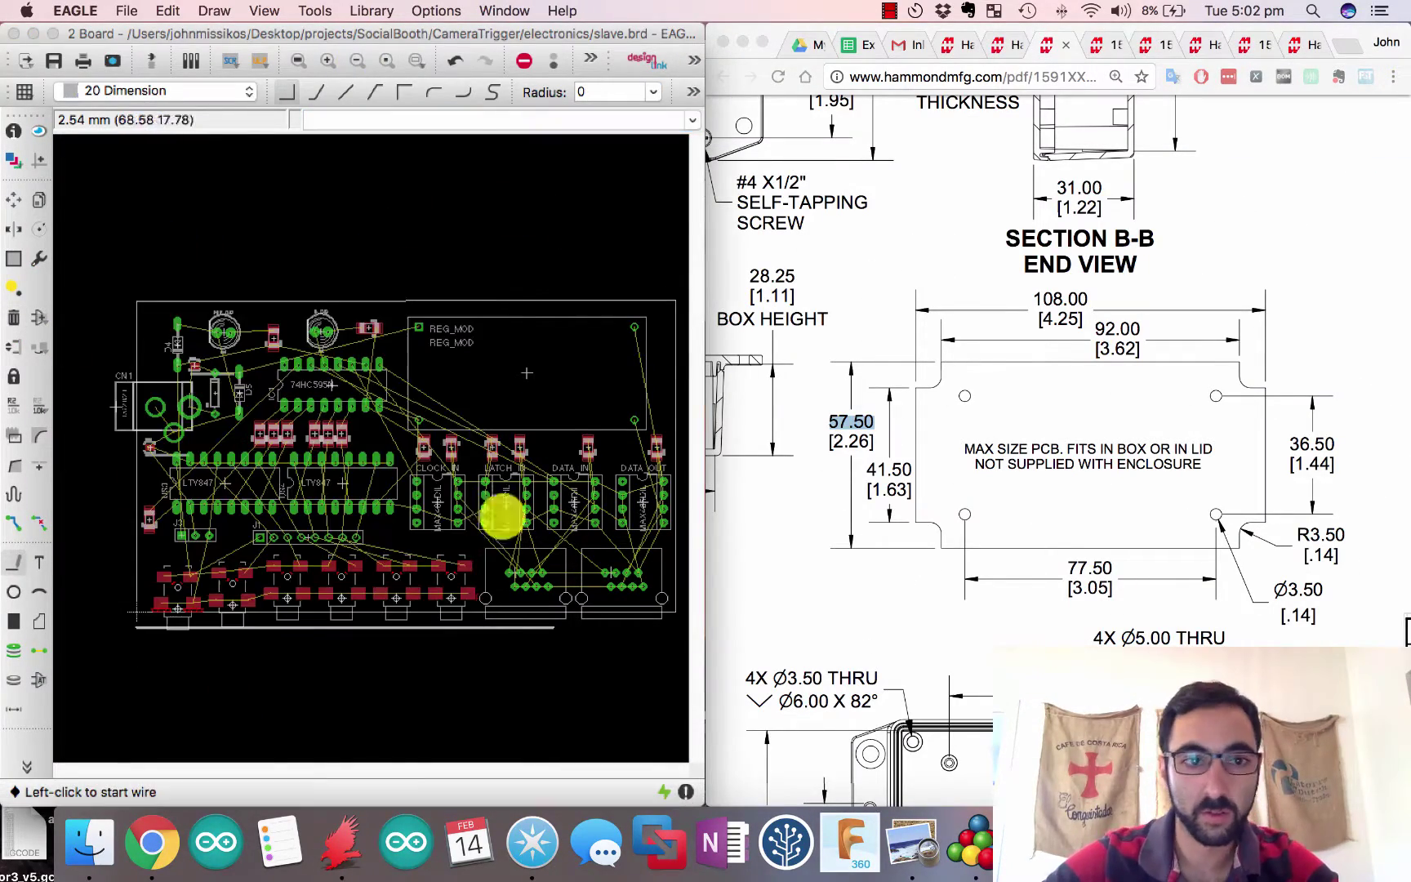
pyautogui.press('F7')
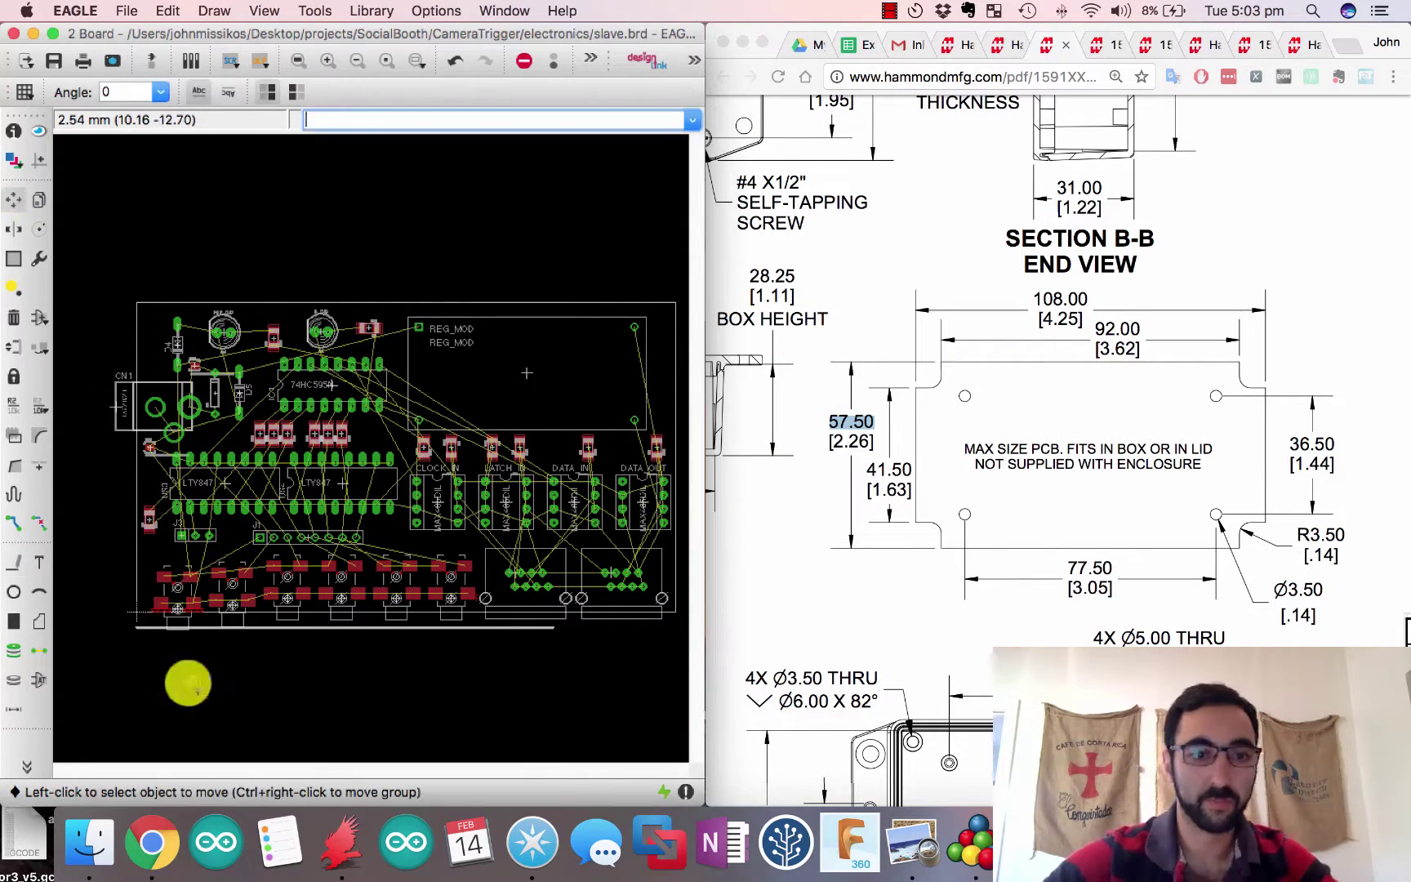
pyautogui.click(188, 683)
pyautogui.click(539, 597)
pyautogui.press('super+Tab')
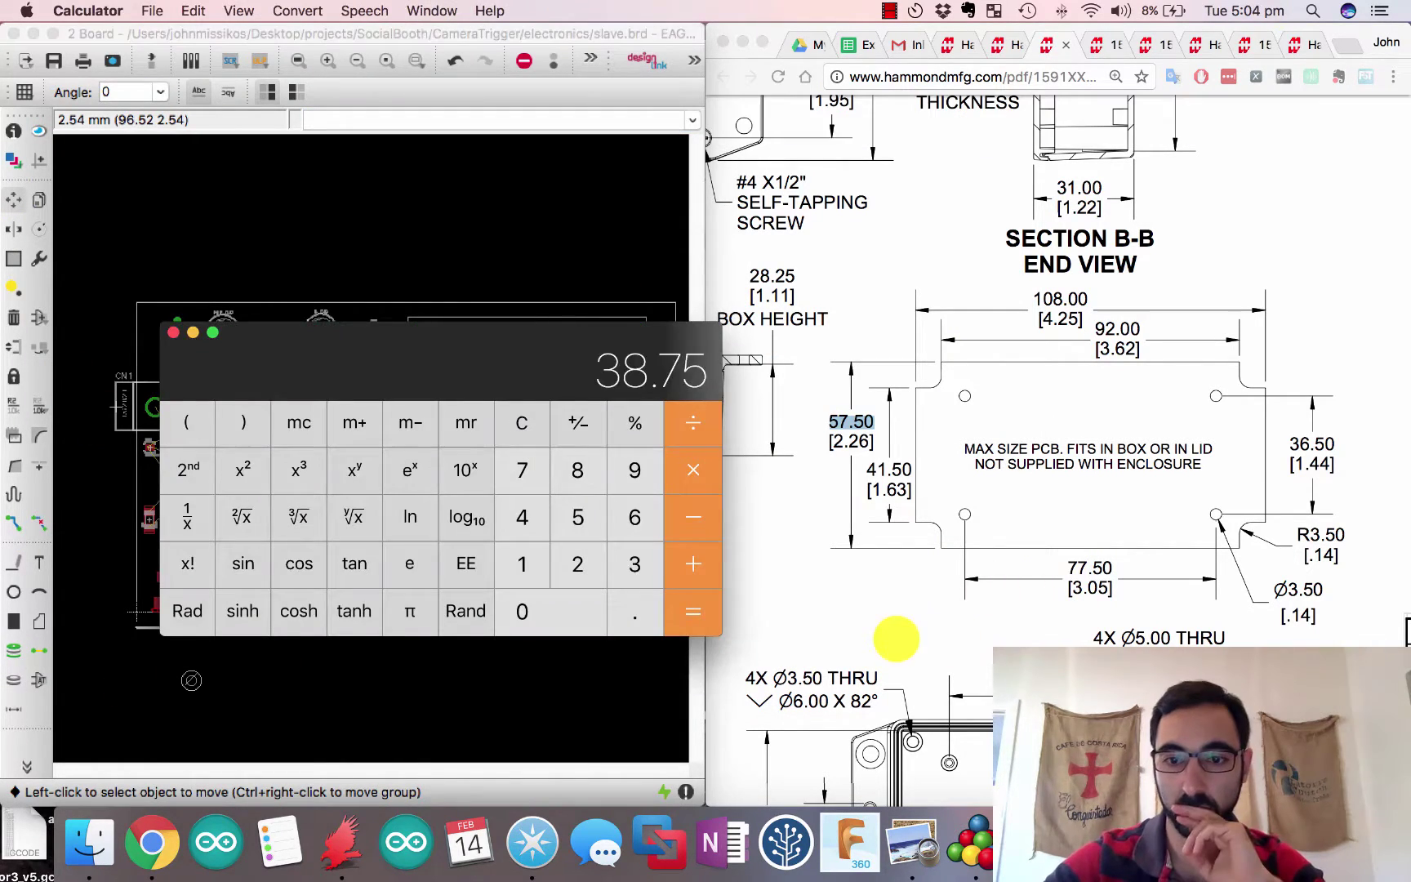
pyautogui.press('Escape')
pyautogui.write('22.5')
pyautogui.press('super+Tab')
# Set the mounting hole's Y position to 10.5, computed as (57.5 − 36.5) / 2
pyautogui.rightClick(192, 680)
pyautogui.click(237, 665)
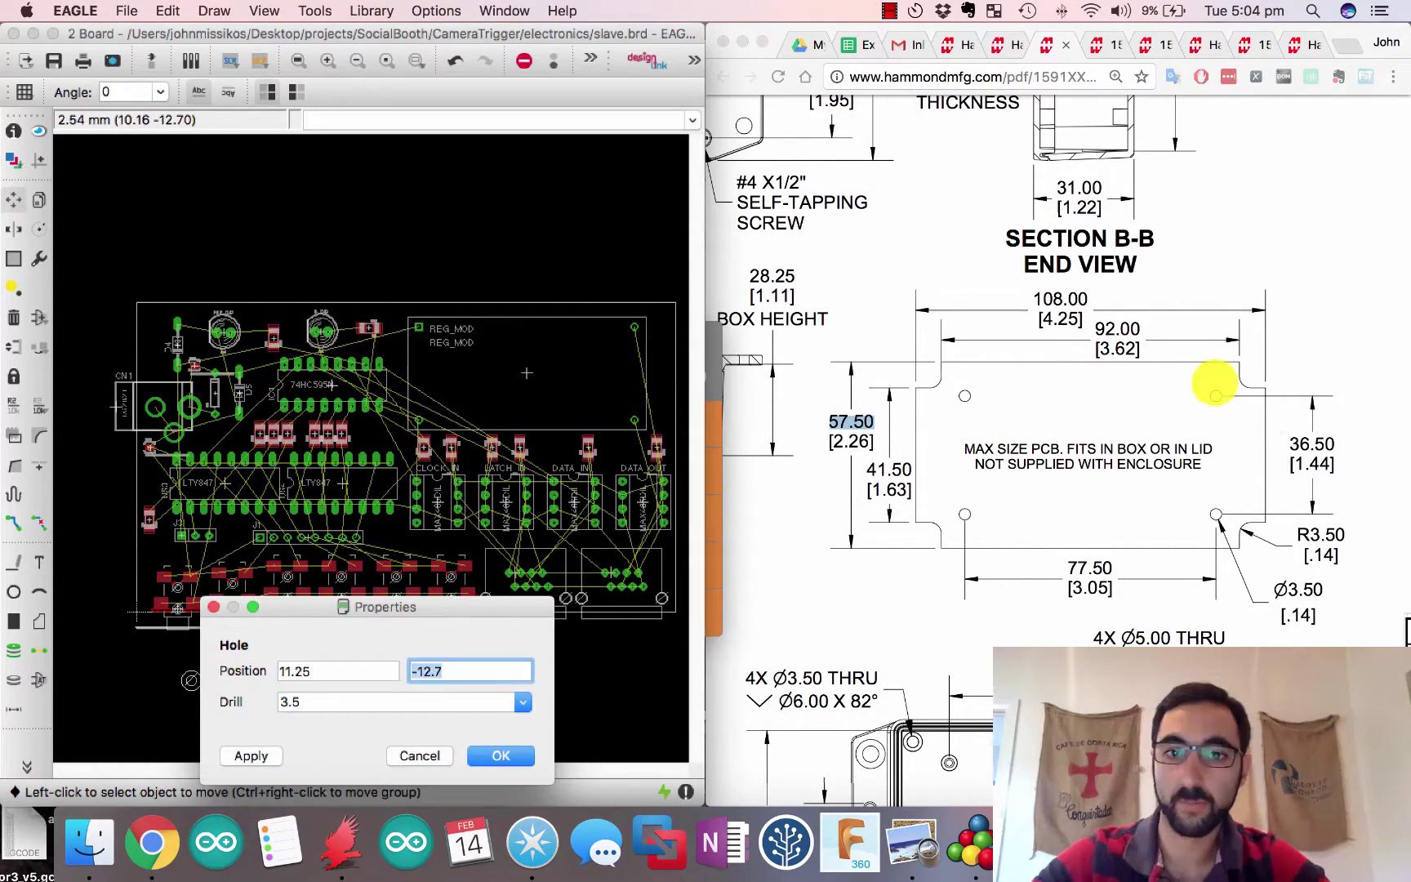
pyautogui.press('super+Tab')
pyautogui.write('57.5-36.5=/2=')
pyautogui.press('super+Tab')
pyautogui.write('10.5')
pyautogui.press('Return')
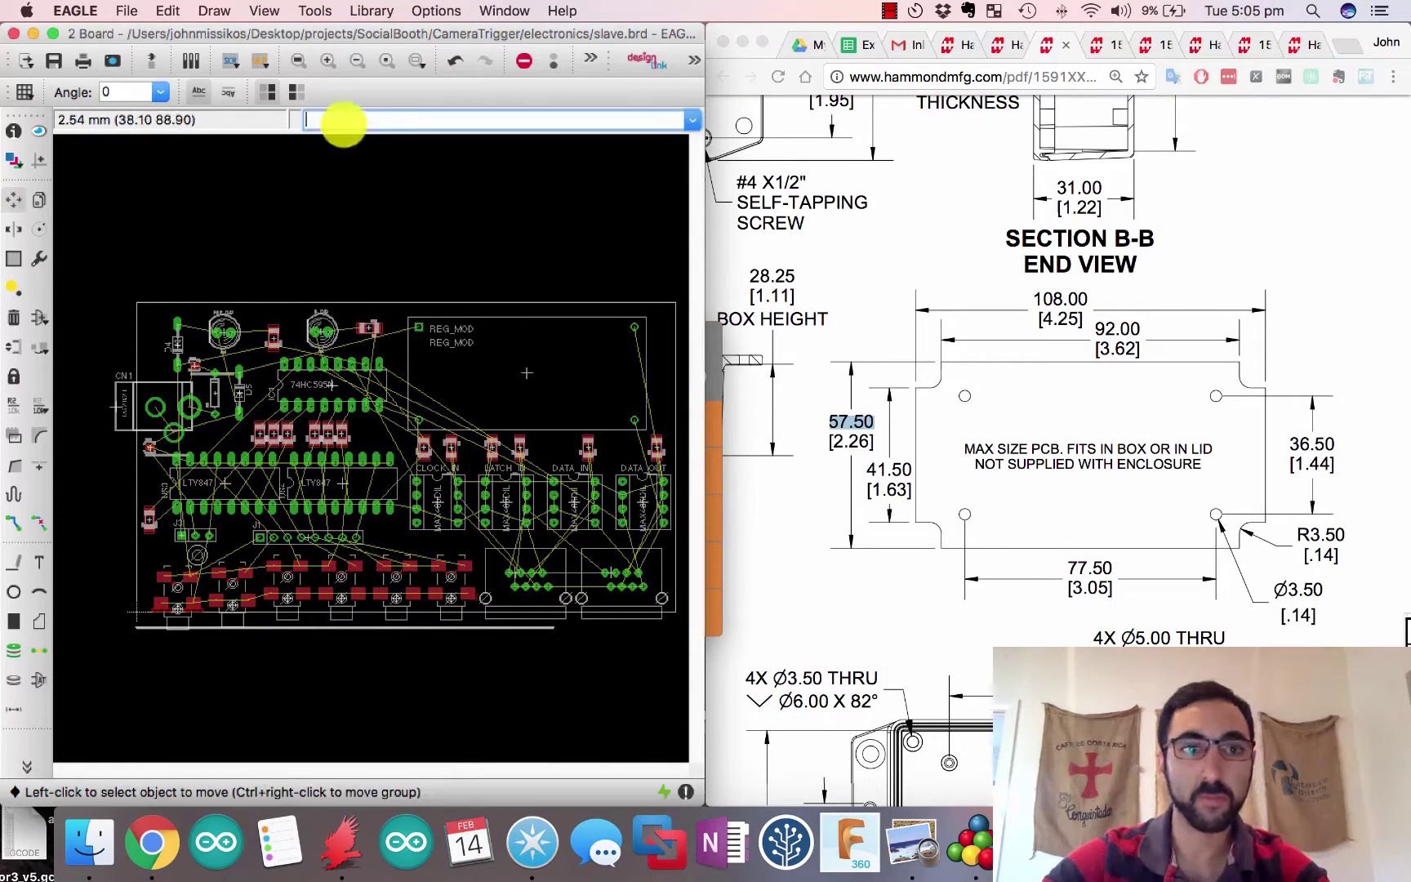
# Copy the mounting hole and check the copy's properties without changing them
pyautogui.click(200, 553)
pyautogui.click(197, 679)
pyautogui.press('super+Tab')
pyautogui.press('Escape')
pyautogui.press('super+Tab')
pyautogui.rightClick(196, 556)
pyautogui.click(245, 718)
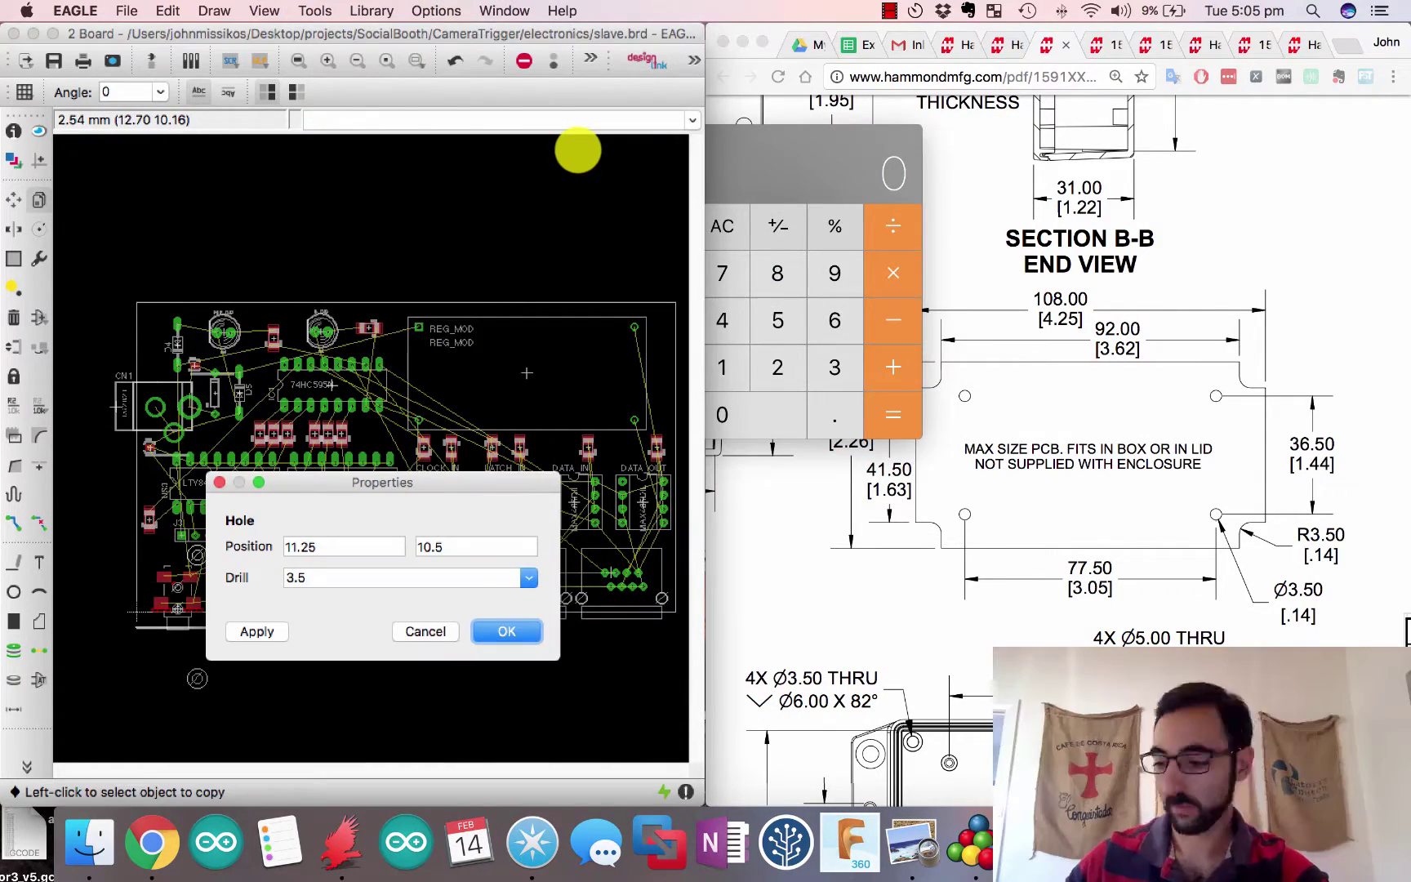
pyautogui.click(424, 632)
# Review the second hole's properties and place two more copies of the mounting hole
pyautogui.press('super+Tab')
pyautogui.press('super+Tab')
pyautogui.rightClick(197, 679)
pyautogui.click(237, 664)
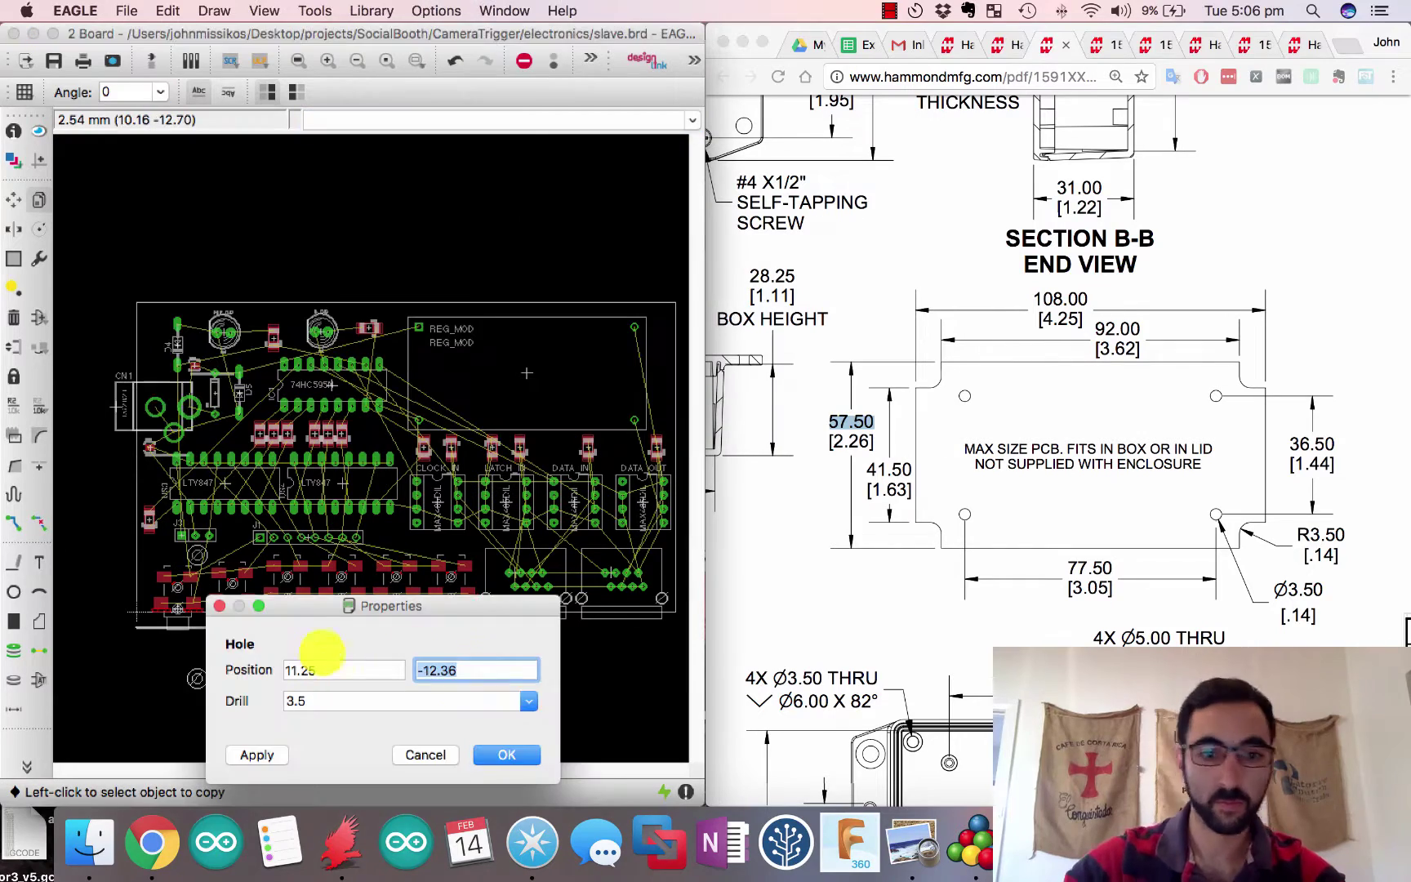
pyautogui.press('Return')
pyautogui.click(199, 552)
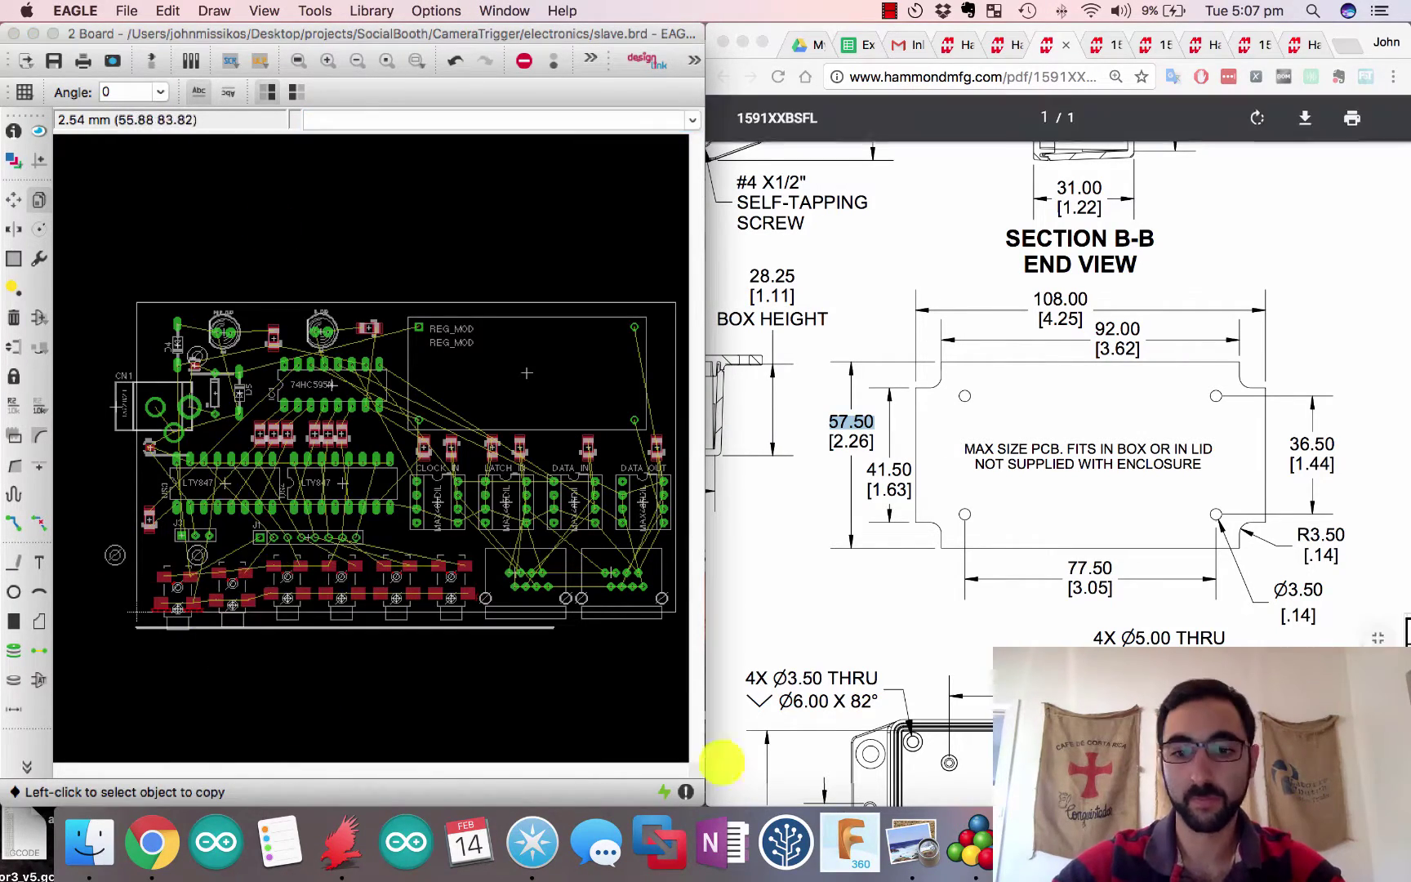
pyautogui.click(615, 555)
pyautogui.rightClick(117, 356)
# Place another copy of the 3.5 mm mounting hole at a remaining corner of the board
pyautogui.click(168, 368)
pyautogui.click(614, 356)
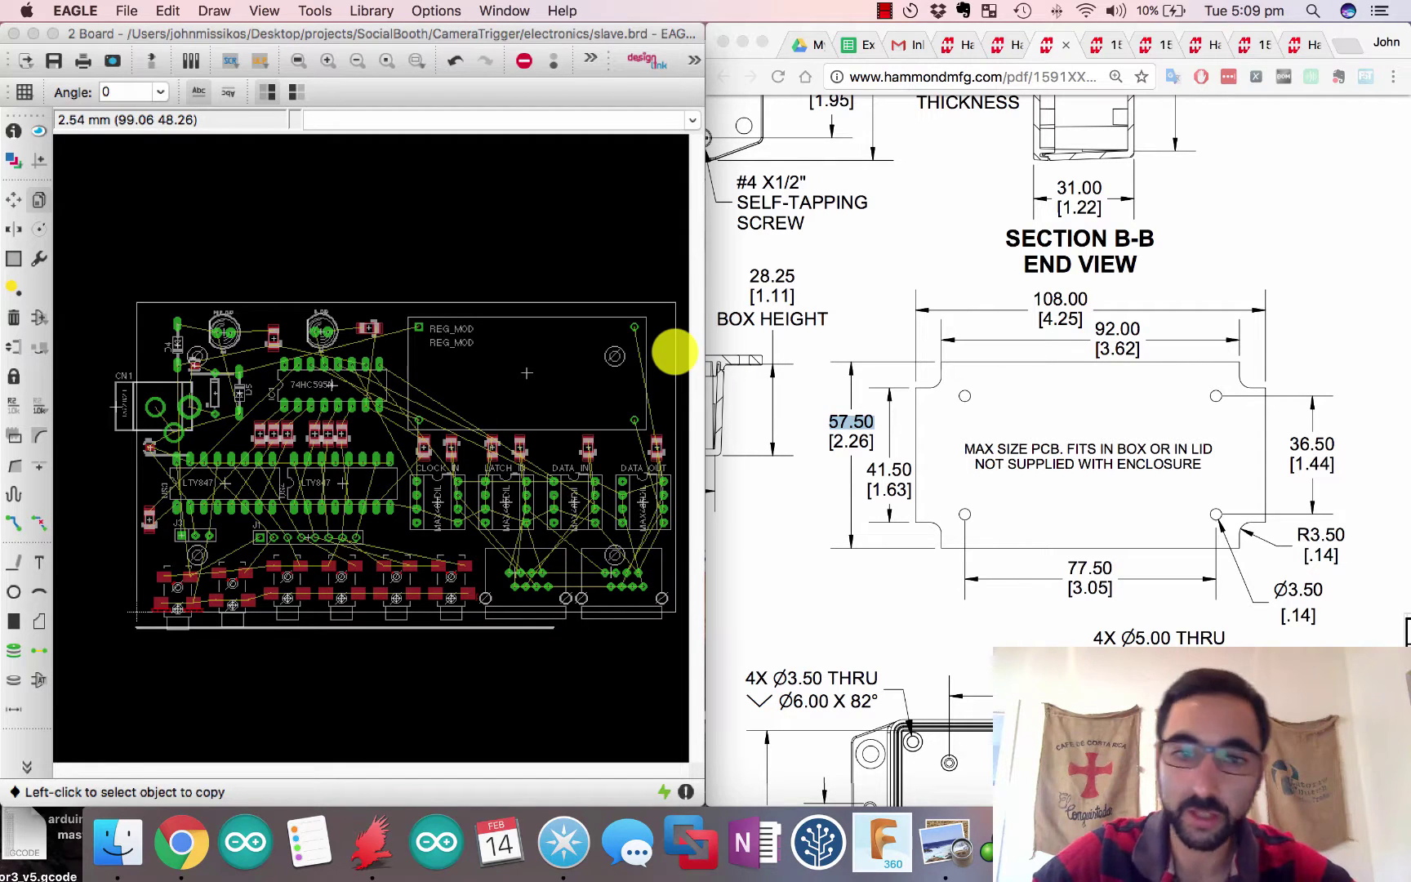
# Bring up the properties of the Dimension-layer outline wire from (4, 57.5) to (4, 53.34)
pyautogui.rightClick(675, 353)
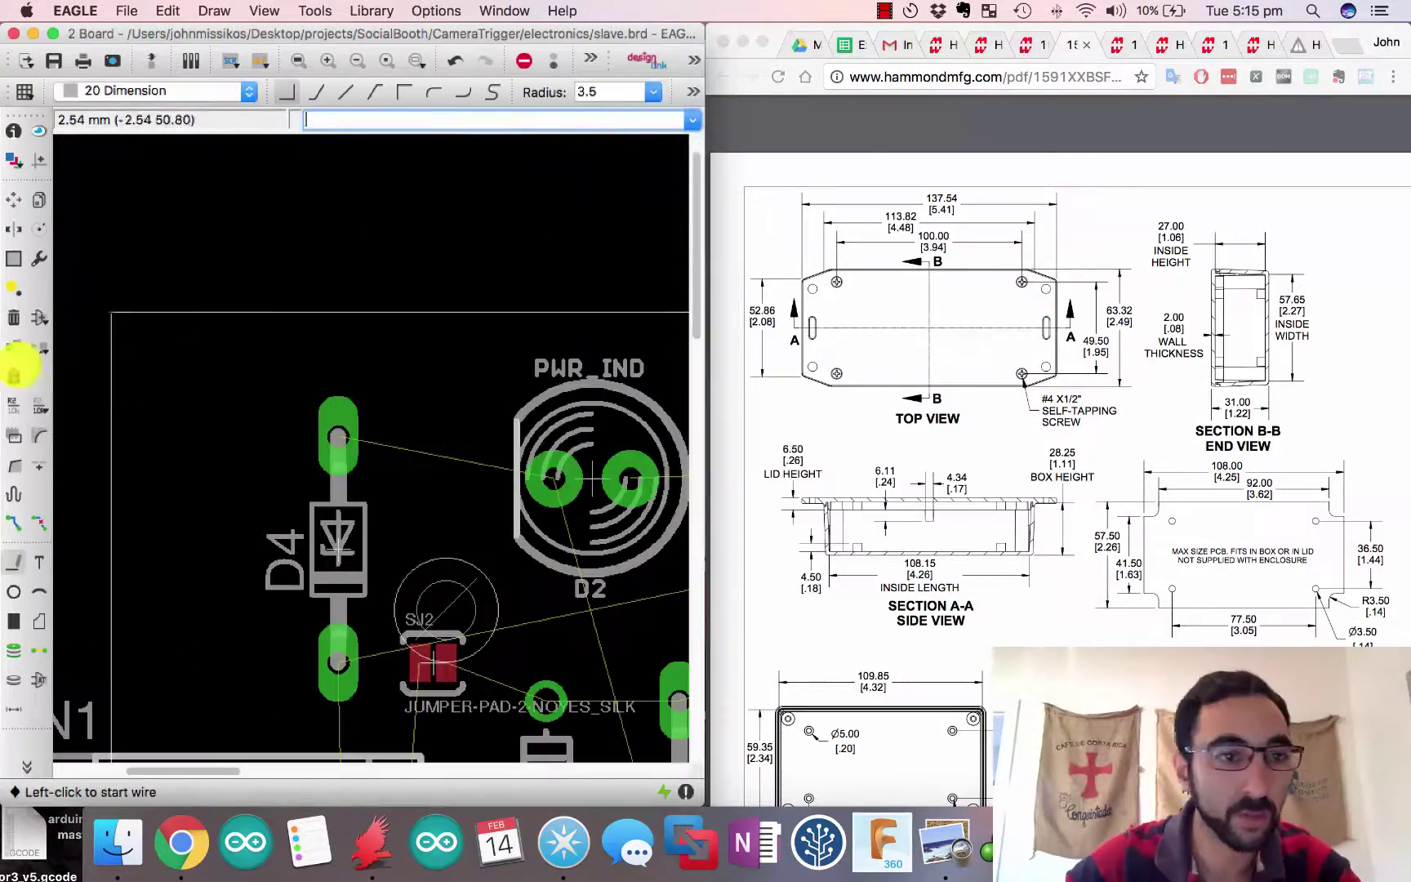
pyautogui.rightClick(238, 290)
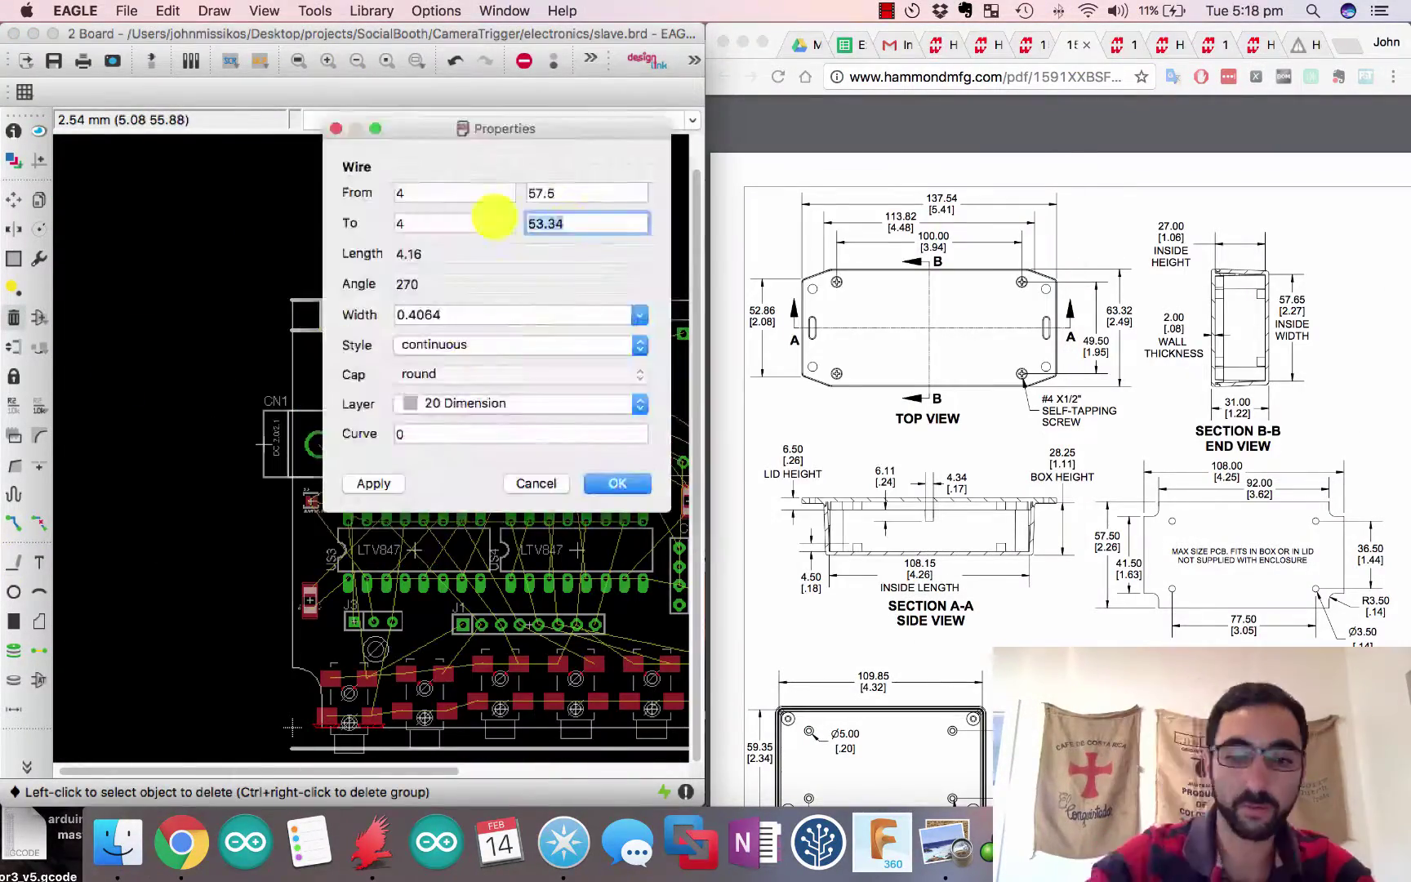